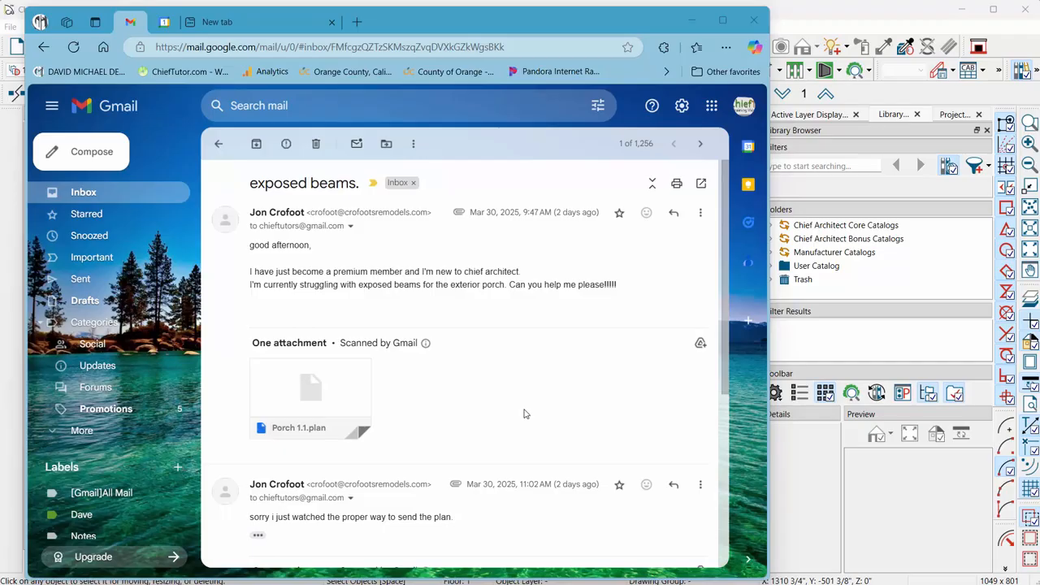
Read the emailed request about exposed porch beams and switch to the Porch 1.1 first-floor plan in Chief Architect
scroll(497, 368, down, 2)
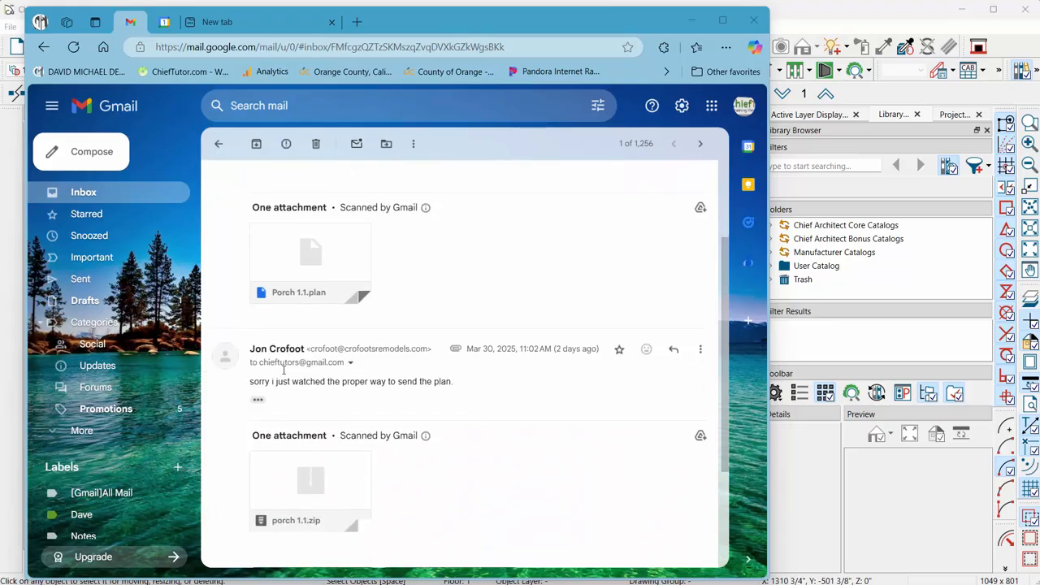
scroll(363, 342, up, 2)
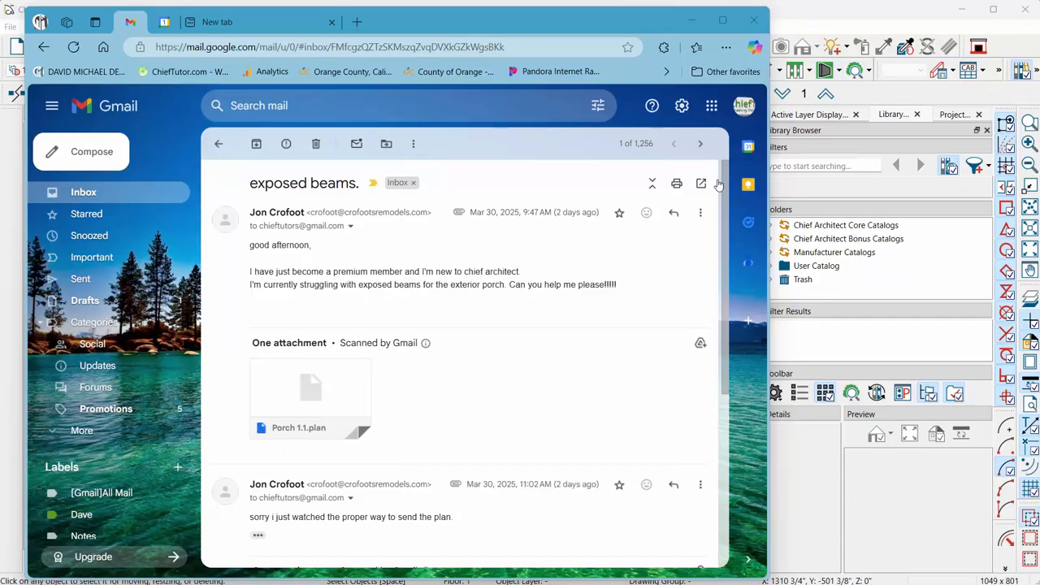
click(846, 18)
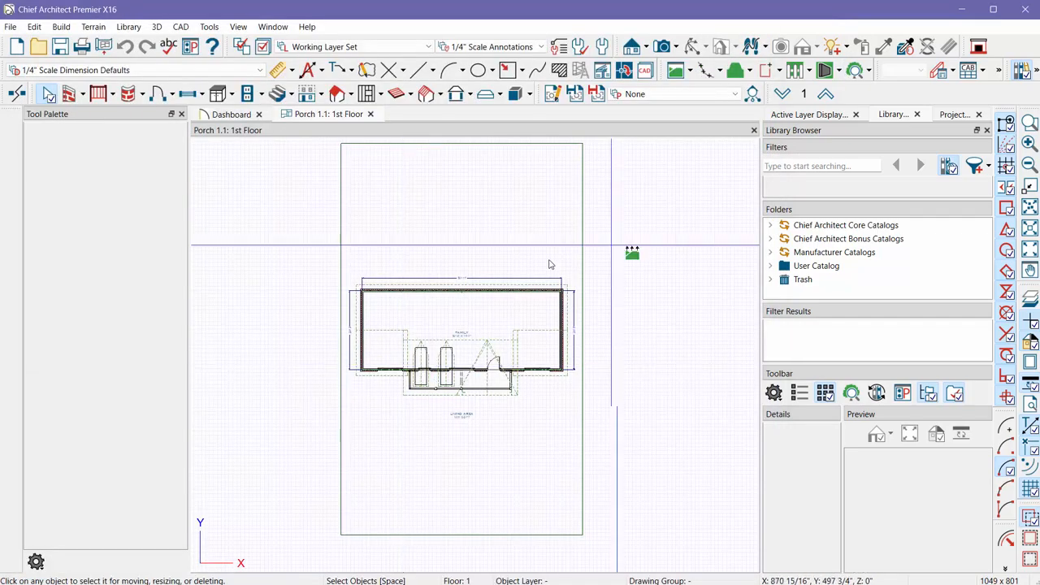
scroll(499, 418, up, 3)
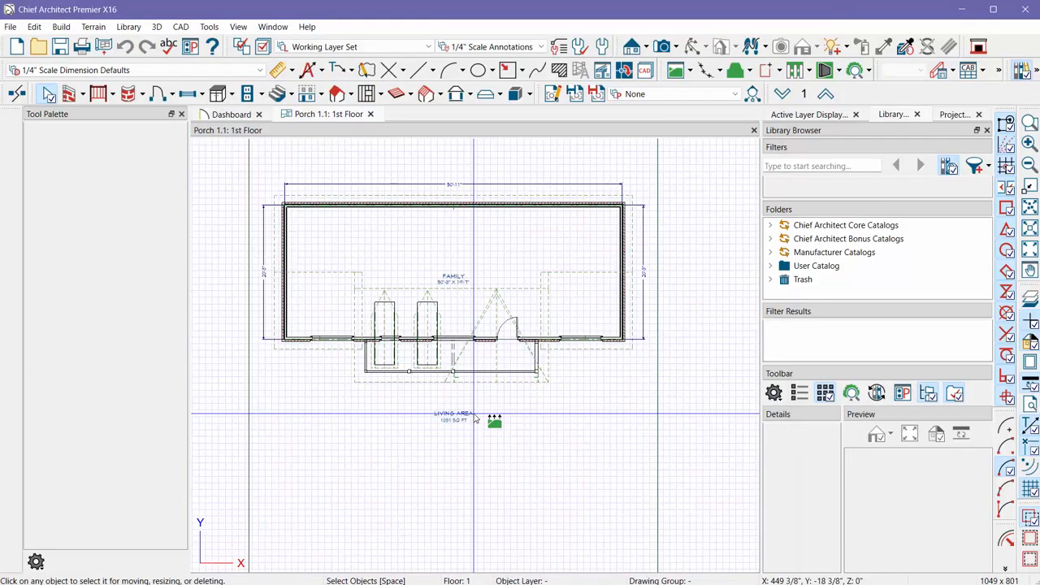
scroll(511, 423, down, 3)
scroll(535, 425, up, 2)
scroll(536, 425, up, 1)
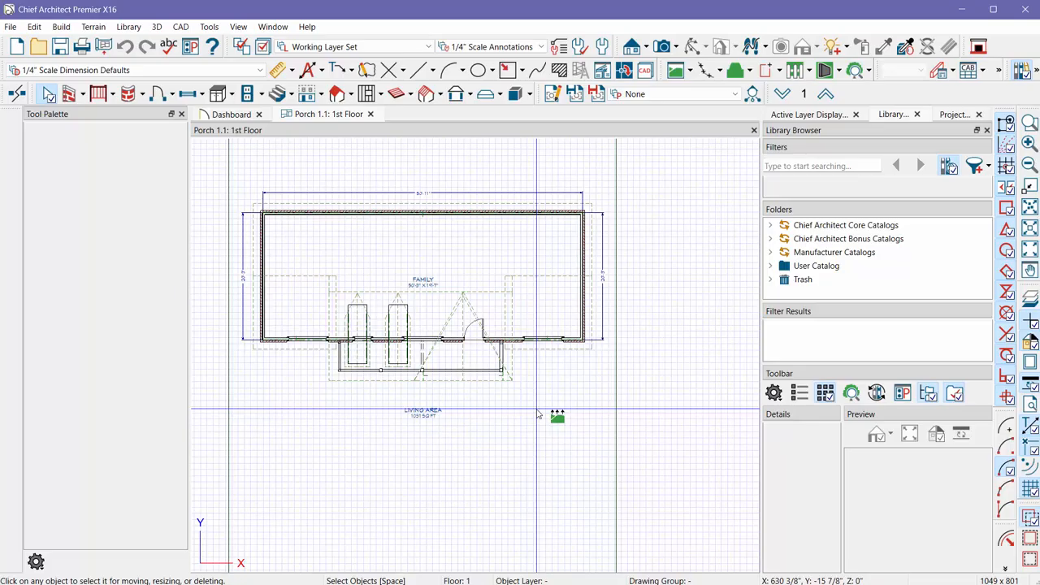
Create a Perspective Full Overview camera of the house and orbit it to face the front porch
click(689, 70)
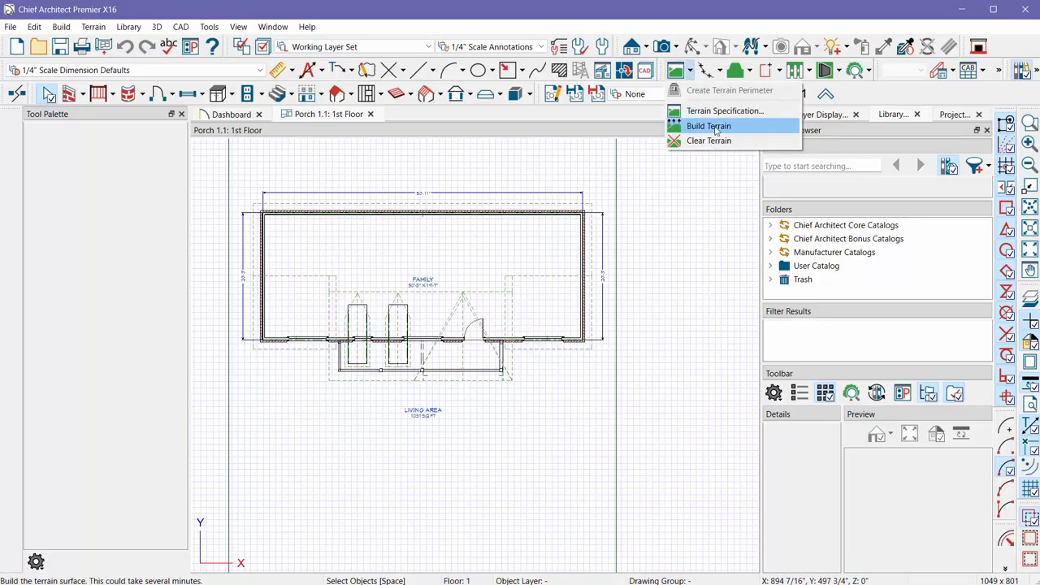
click(675, 49)
click(675, 47)
click(676, 87)
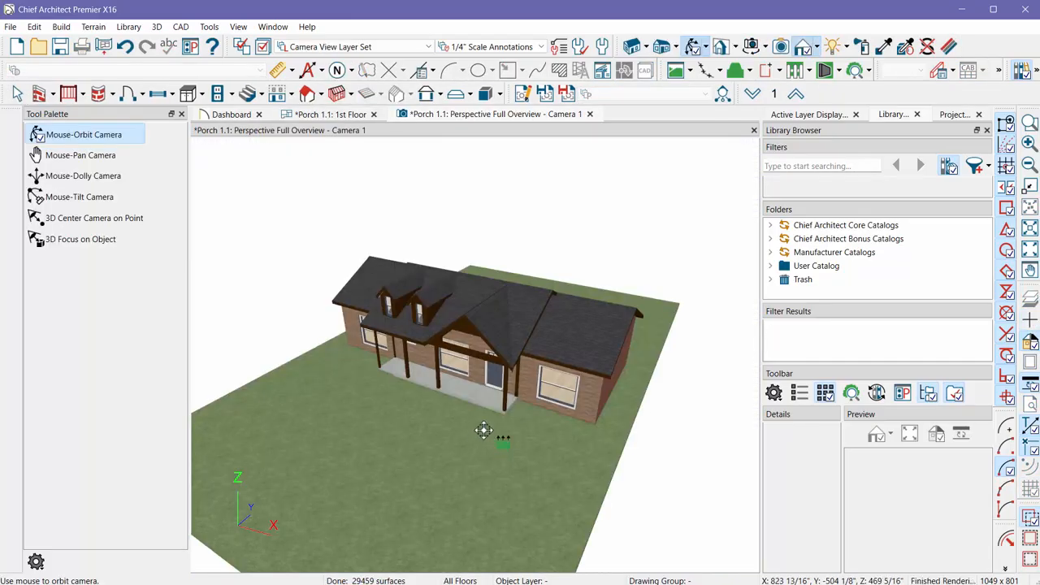
drag(500, 395, 491, 363)
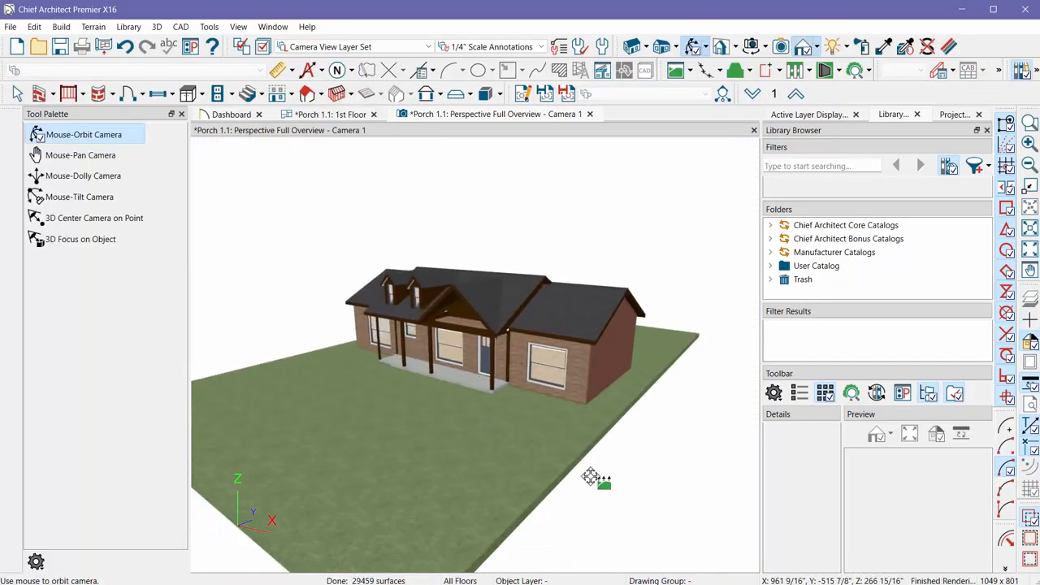
drag(607, 470, 500, 442)
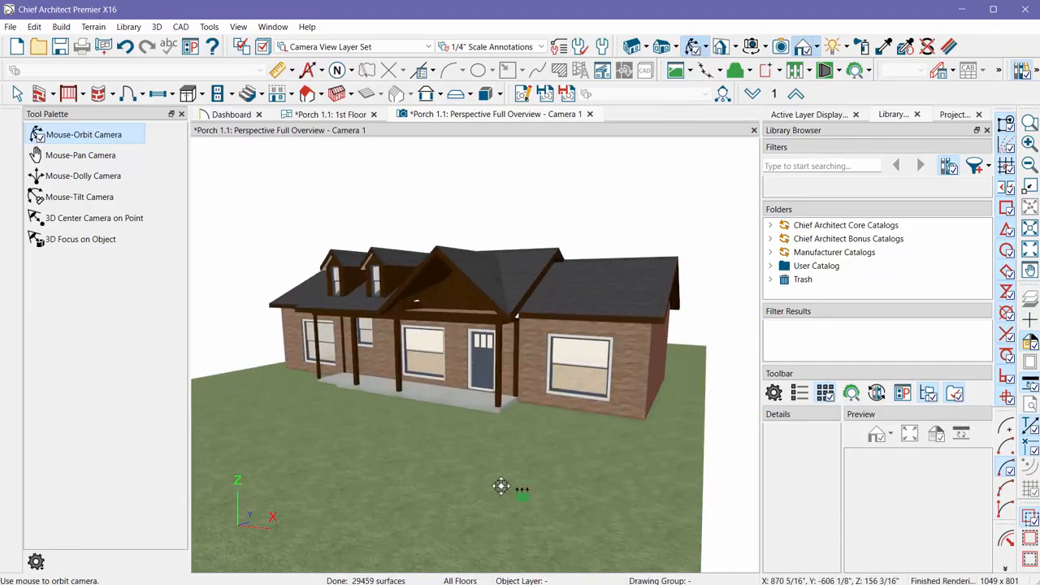
Build the terrain and turn on Auto Rebuild Terrain in the terrain perimeter's specification
click(689, 70)
click(695, 127)
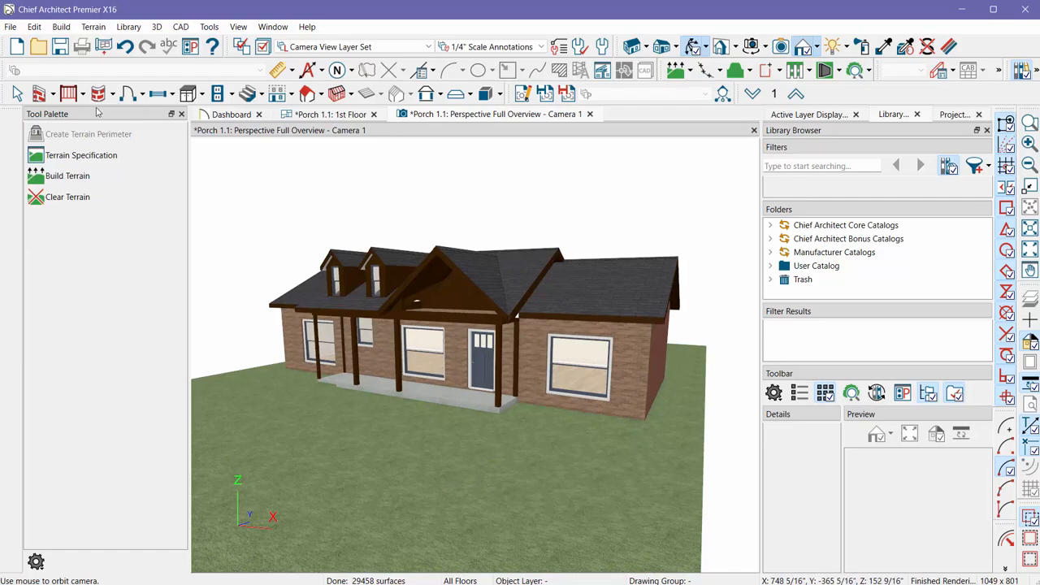
key(space)
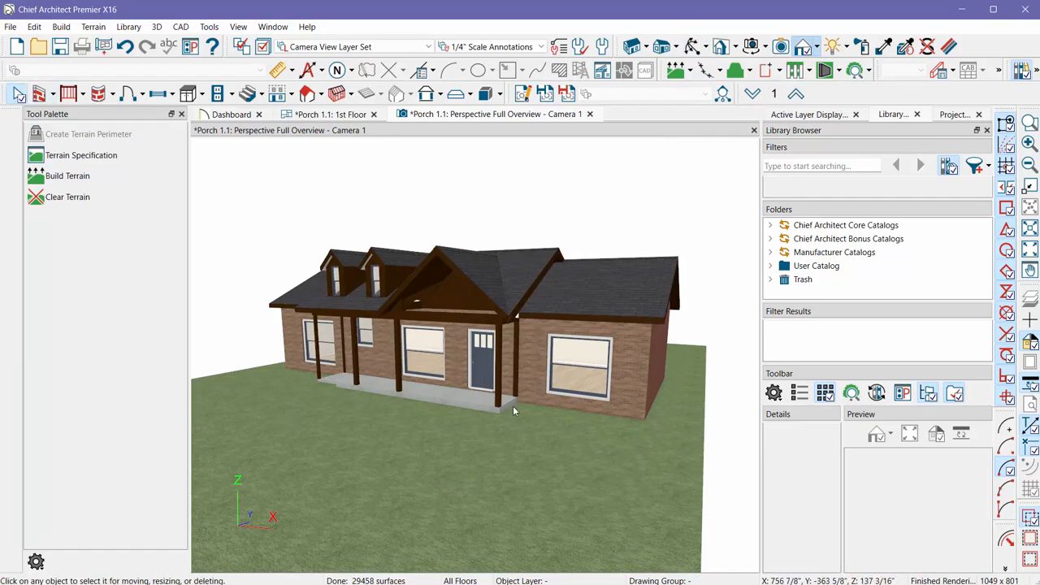
double_click(542, 510)
click(662, 513)
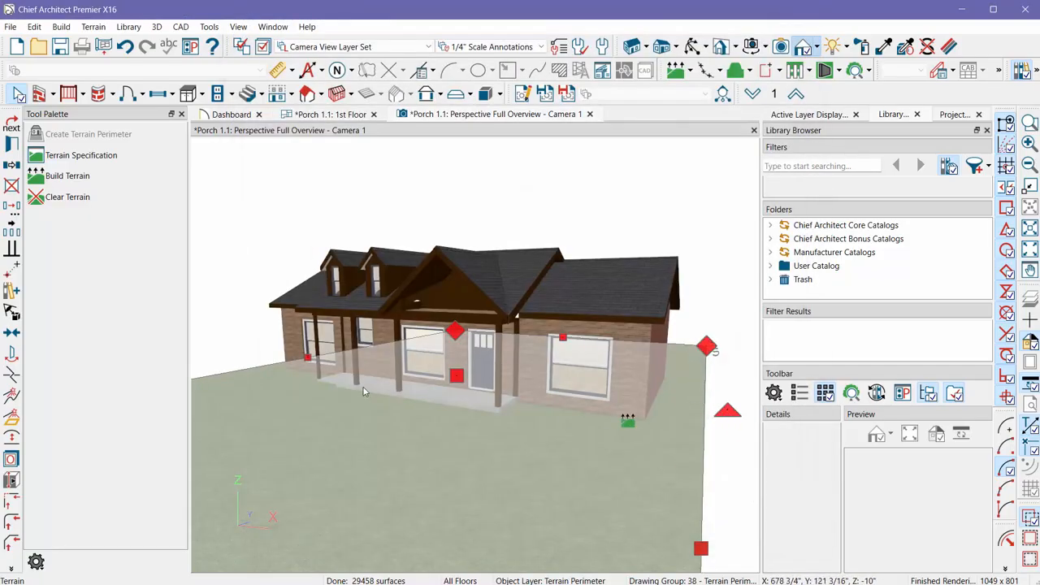
double_click(406, 462)
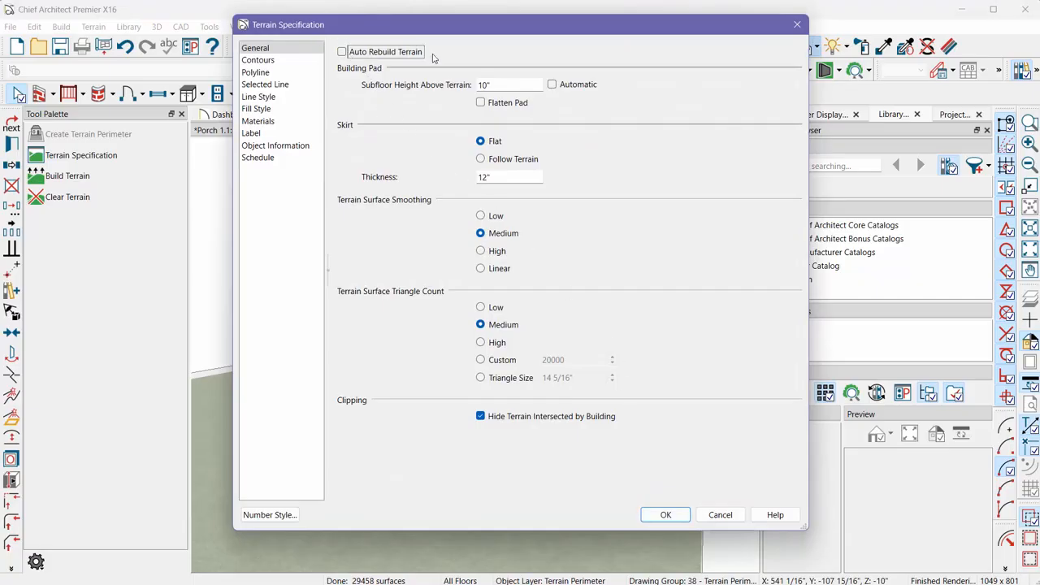
click(673, 517)
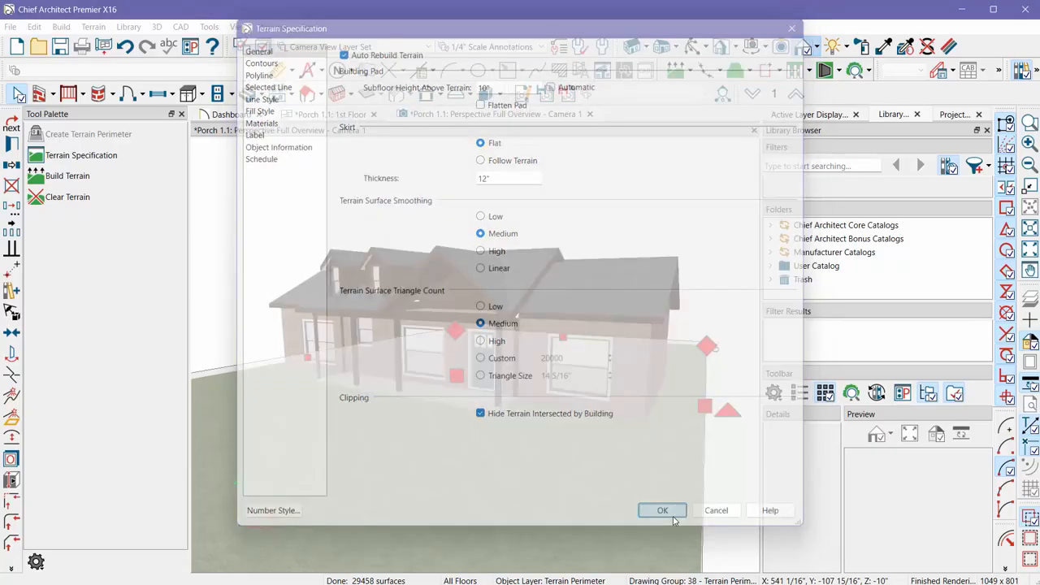
click(279, 214)
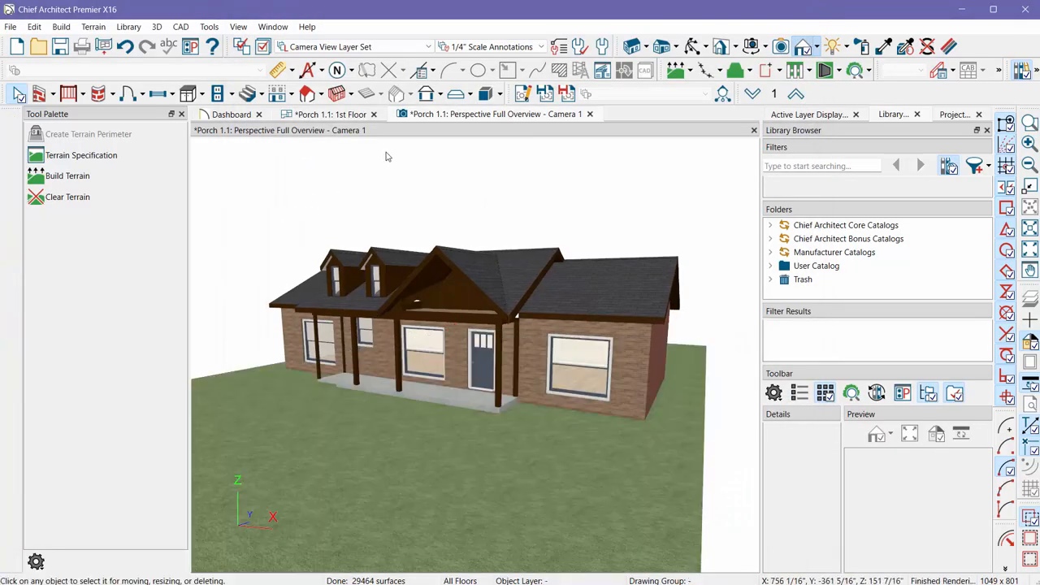
Examine the porch's gable, beams, posts and front railing walls in the 3D overview from several angles
click(351, 116)
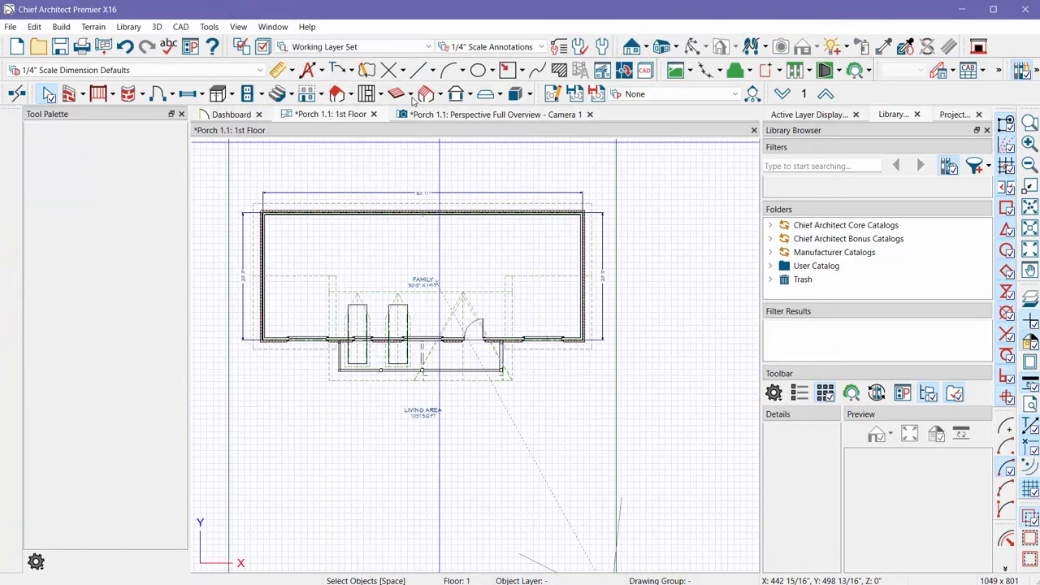
click(467, 115)
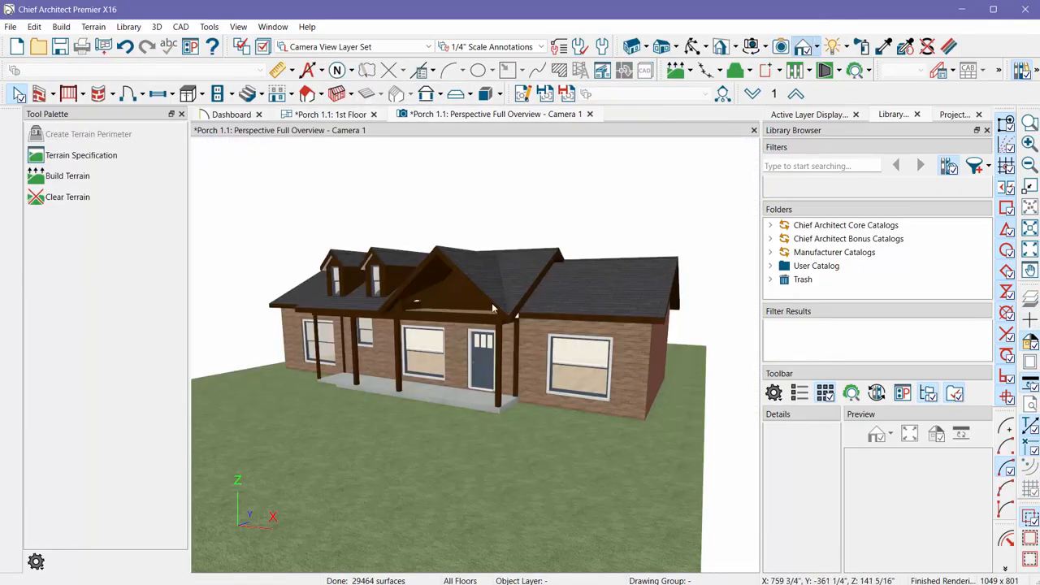
click(694, 46)
drag(437, 418, 481, 376)
scroll(481, 382, up, 5)
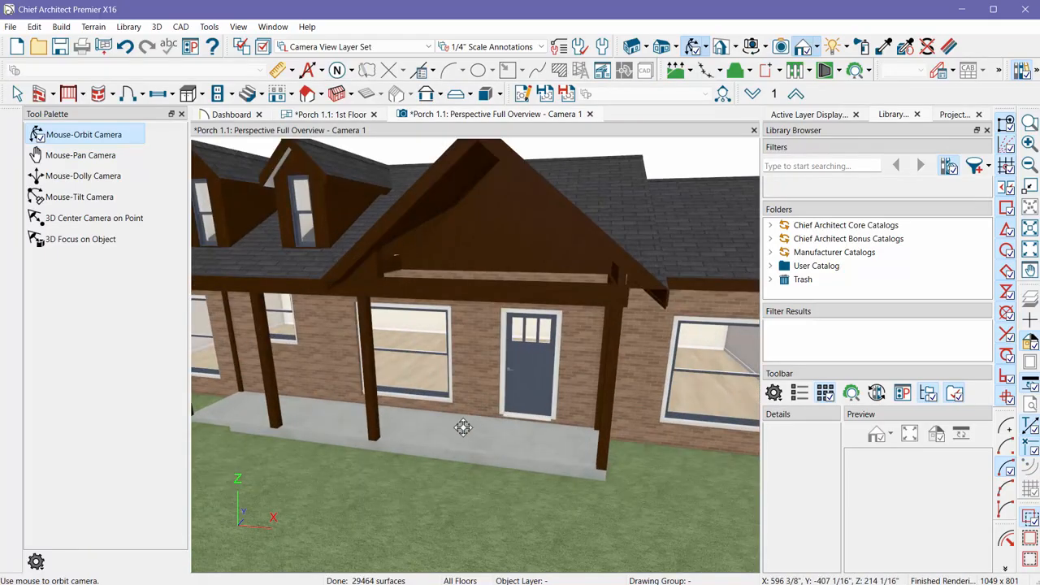
key(space)
click(427, 375)
click(406, 290)
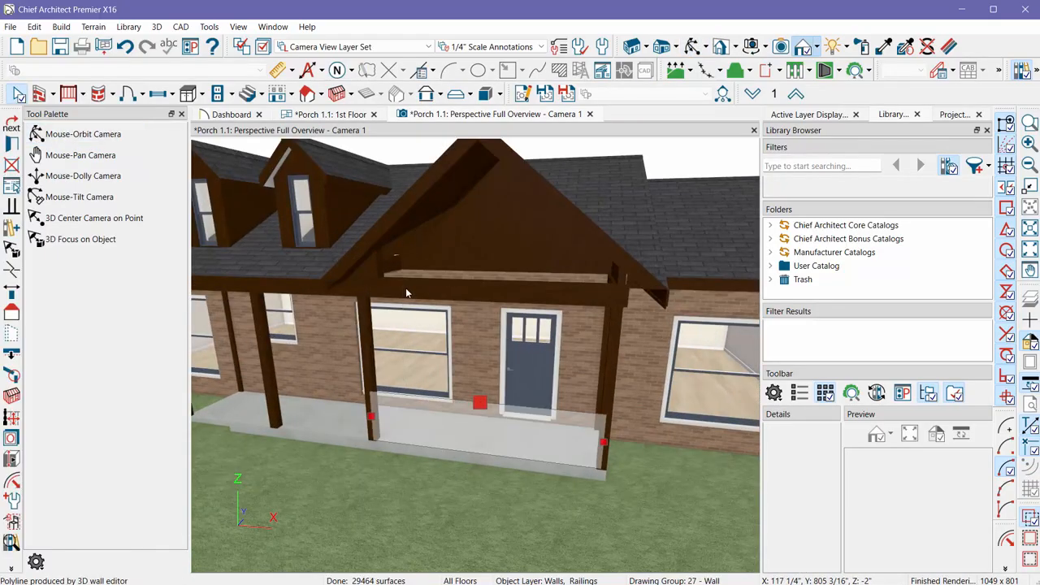
click(269, 380)
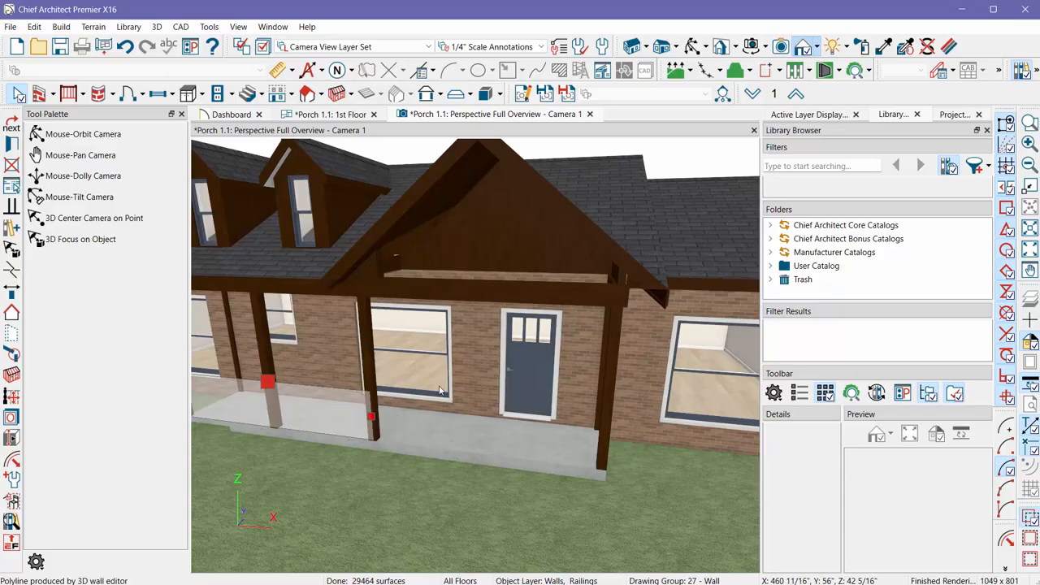
click(693, 46)
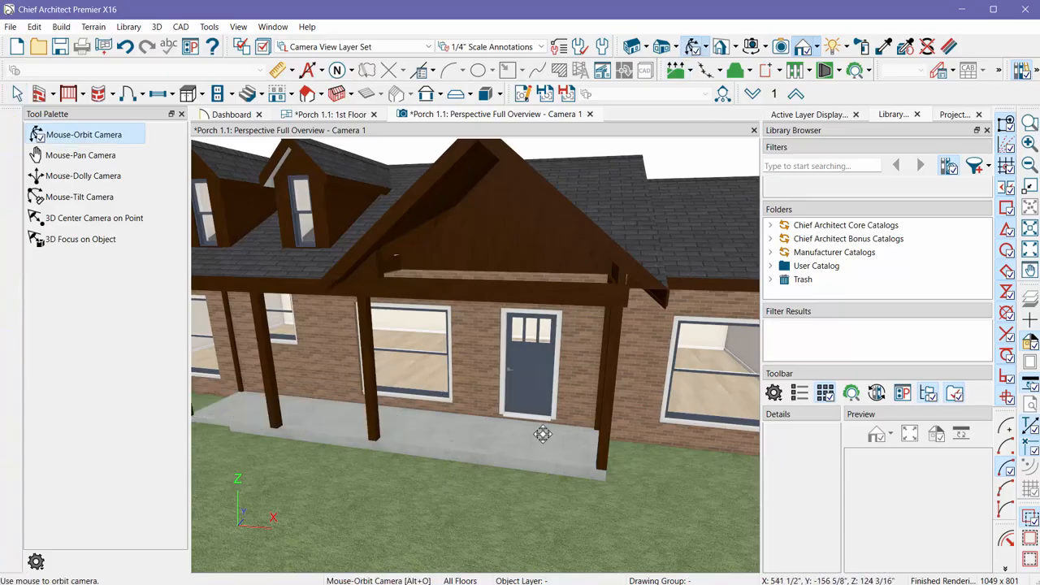
drag(542, 434, 379, 378)
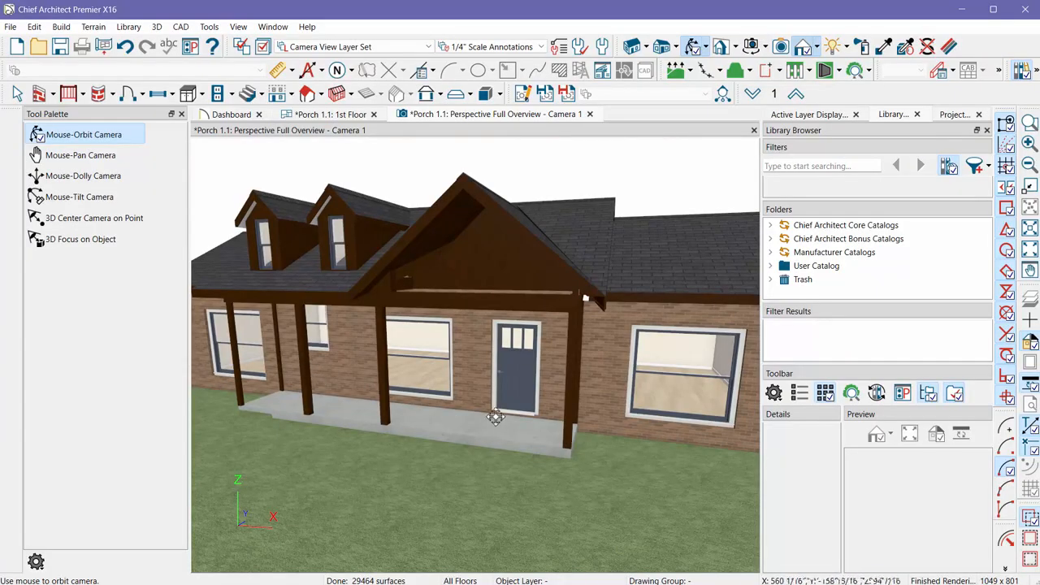
drag(495, 417, 313, 421)
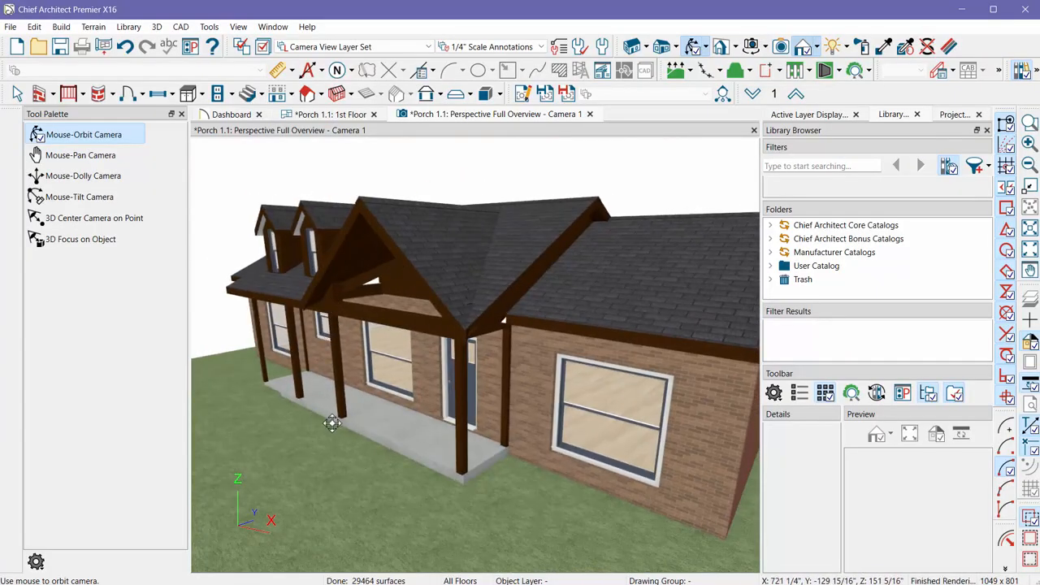
drag(299, 371, 362, 338)
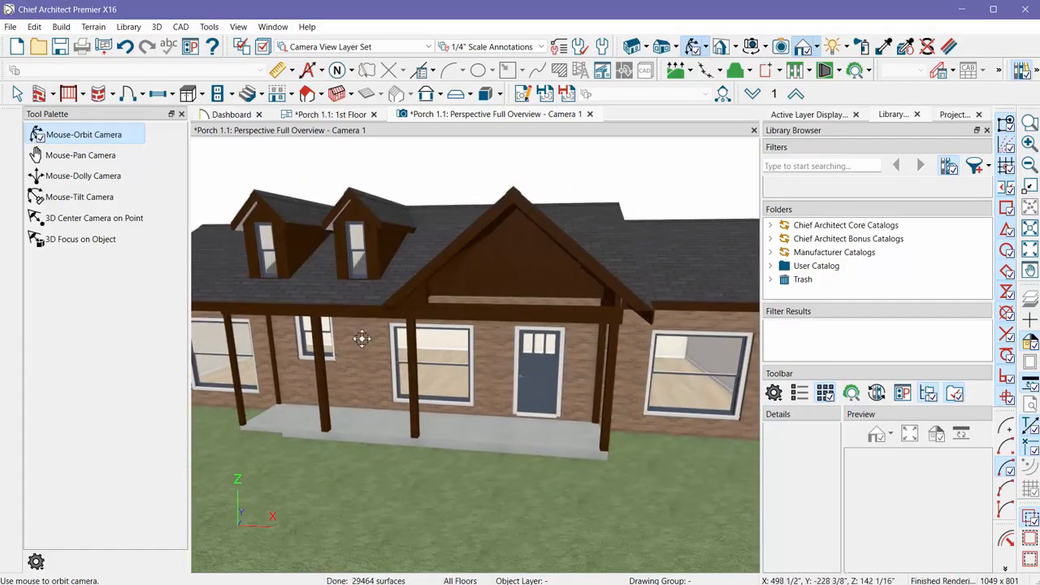
Inspect the porch's two front railing sections and both side railings in the first-floor plan
click(333, 115)
scroll(364, 374, up, 4)
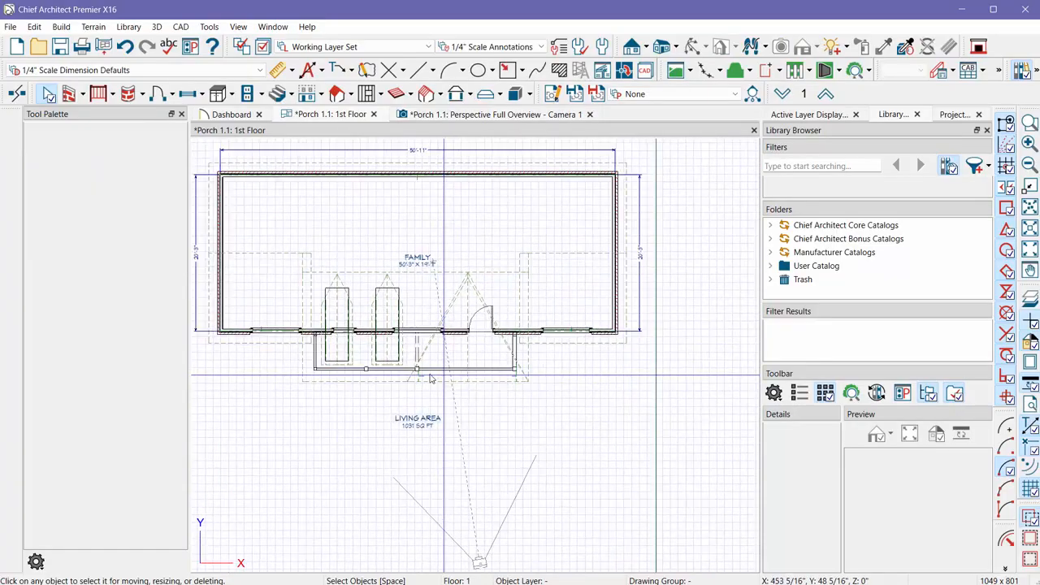
click(347, 368)
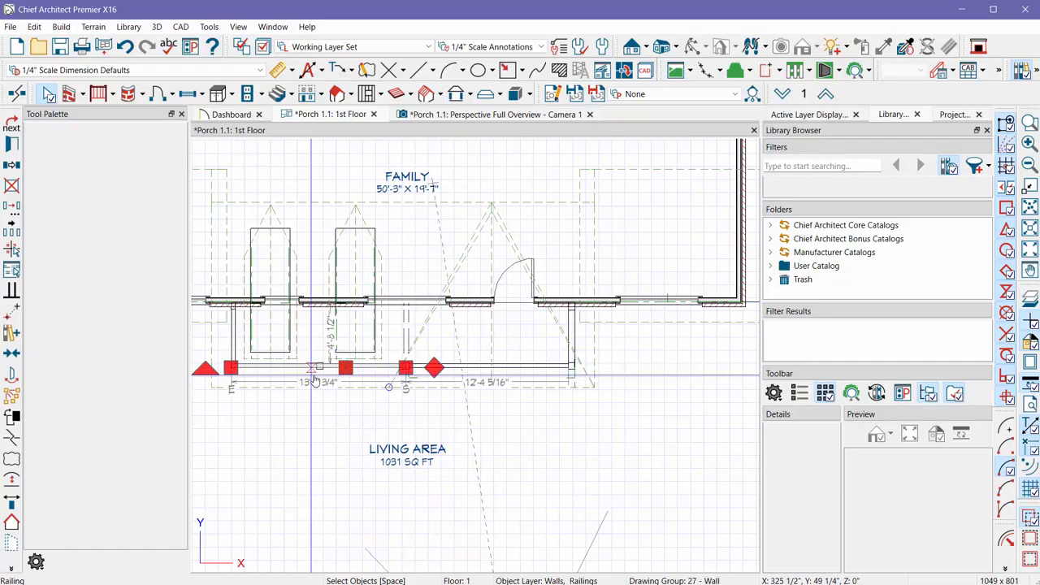
scroll(315, 380, up, 3)
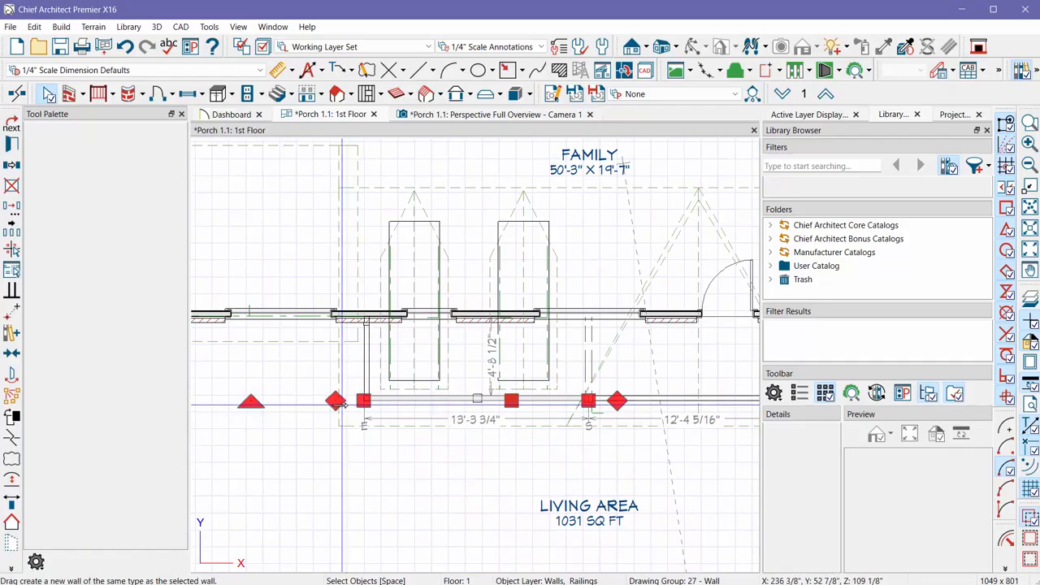
click(363, 370)
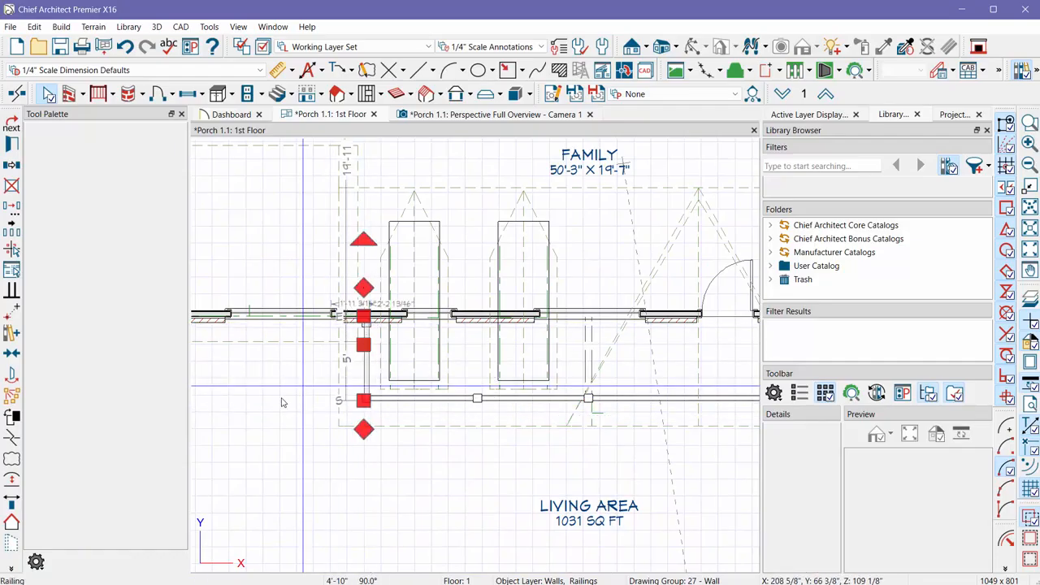
scroll(280, 402, down, 3)
scroll(705, 422, up, 4)
click(461, 380)
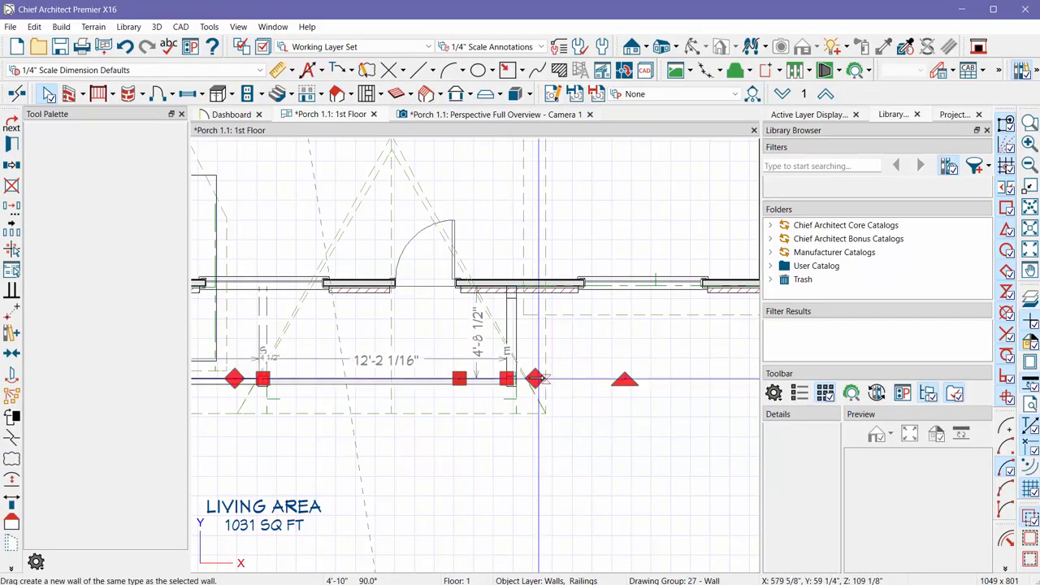
click(520, 346)
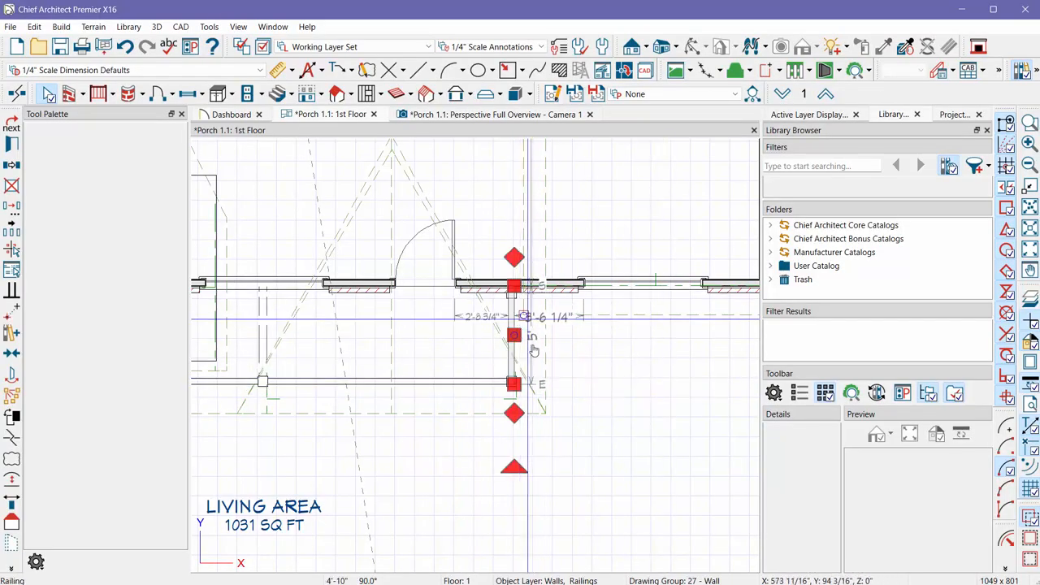
Return to the 3D overview and examine the porch beams and gable from both ends and the front
click(446, 117)
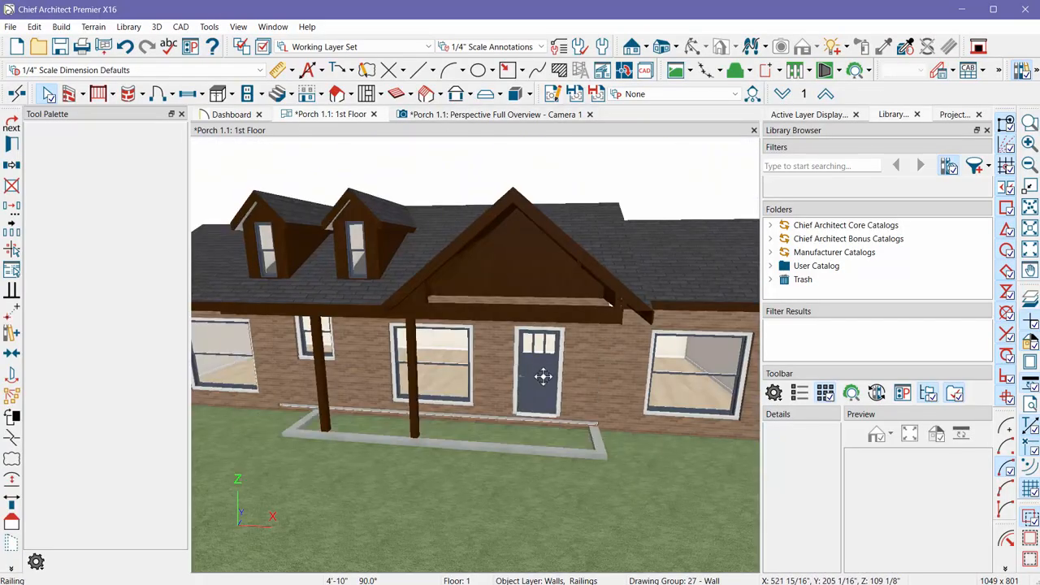
drag(542, 379, 716, 365)
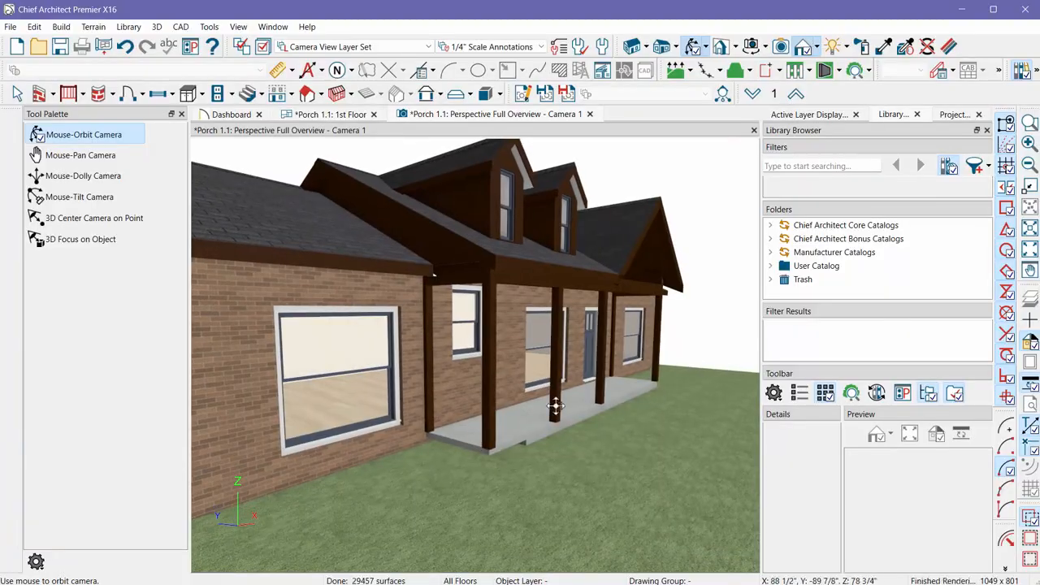
drag(609, 384, 499, 327)
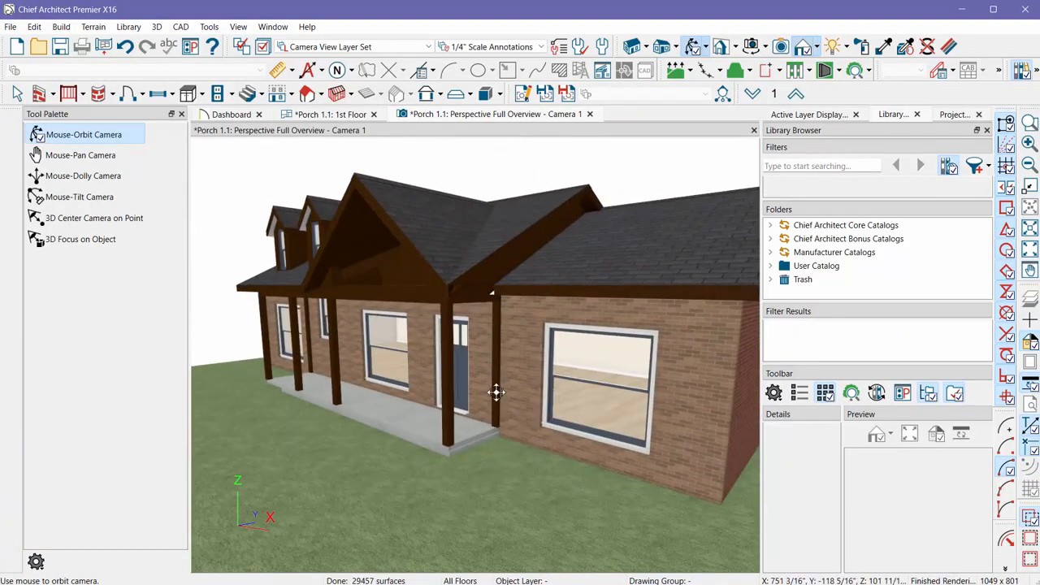
drag(495, 443, 544, 455)
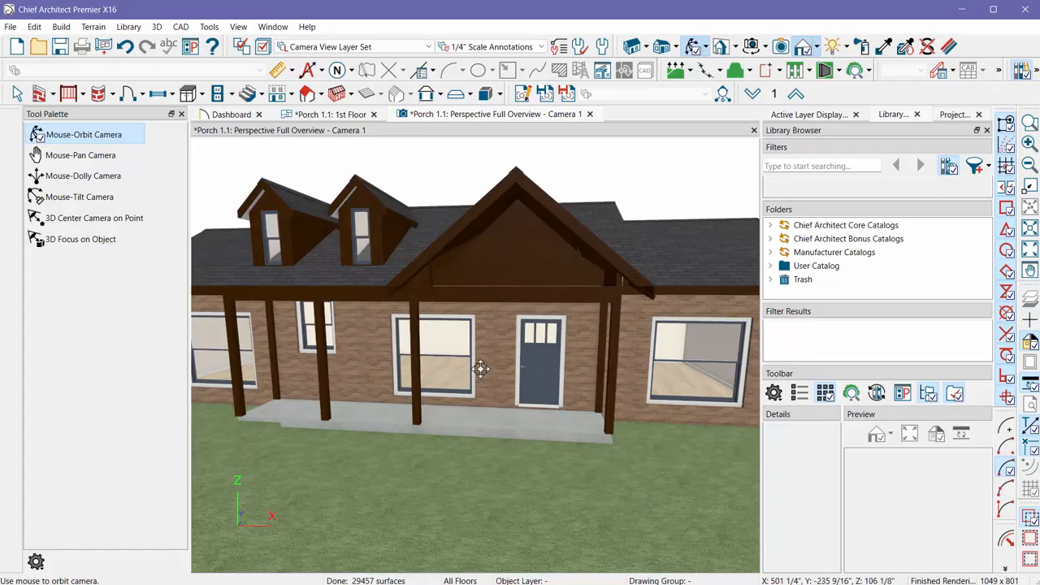
drag(453, 241, 485, 288)
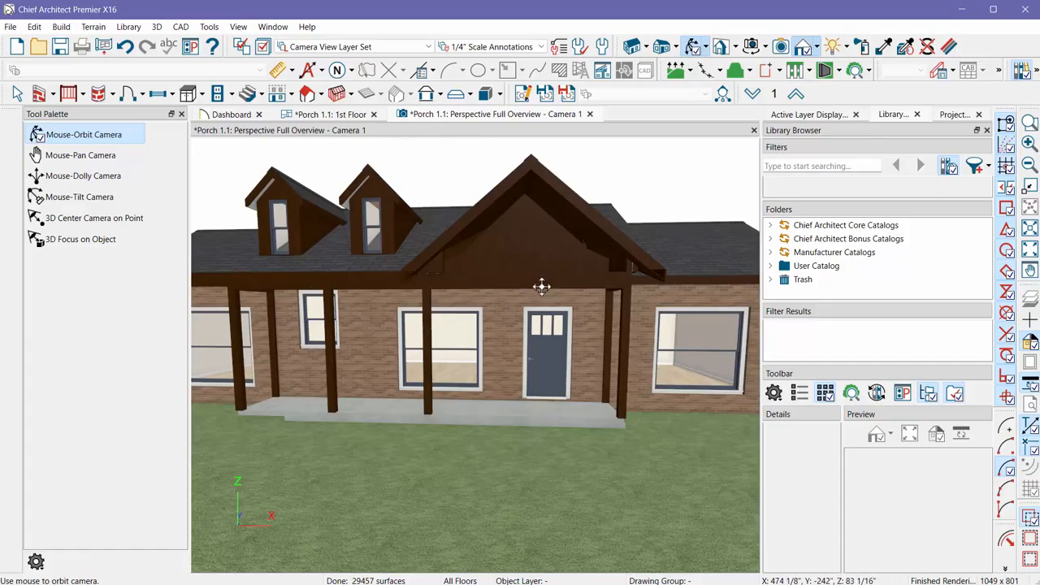
Examine the front porch gable and the beams around the entry up close in the 3D overview
drag(542, 286, 485, 271)
scroll(462, 278, up, 4)
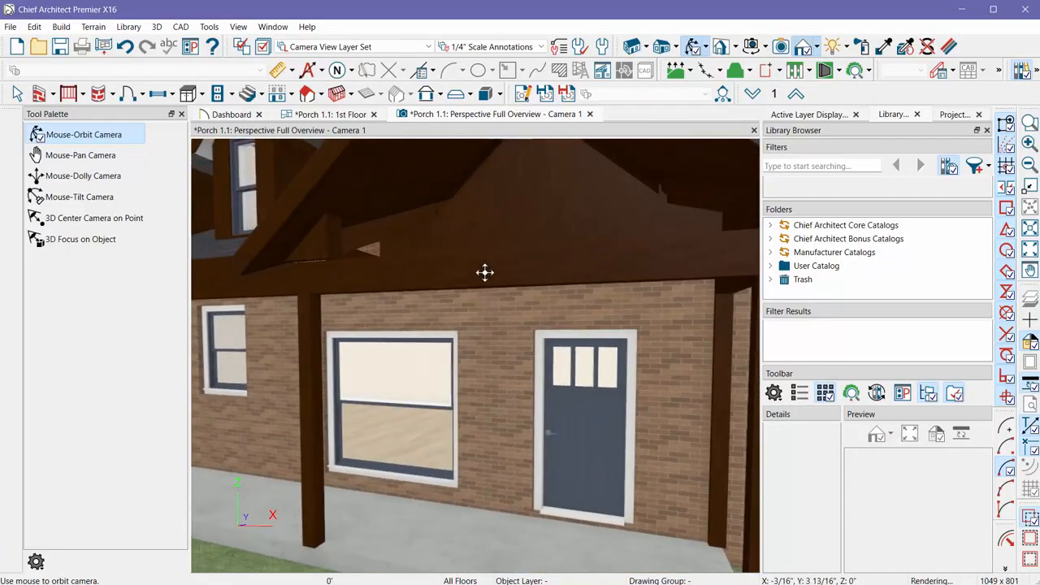
scroll(560, 285, down, 4)
drag(416, 309, 451, 324)
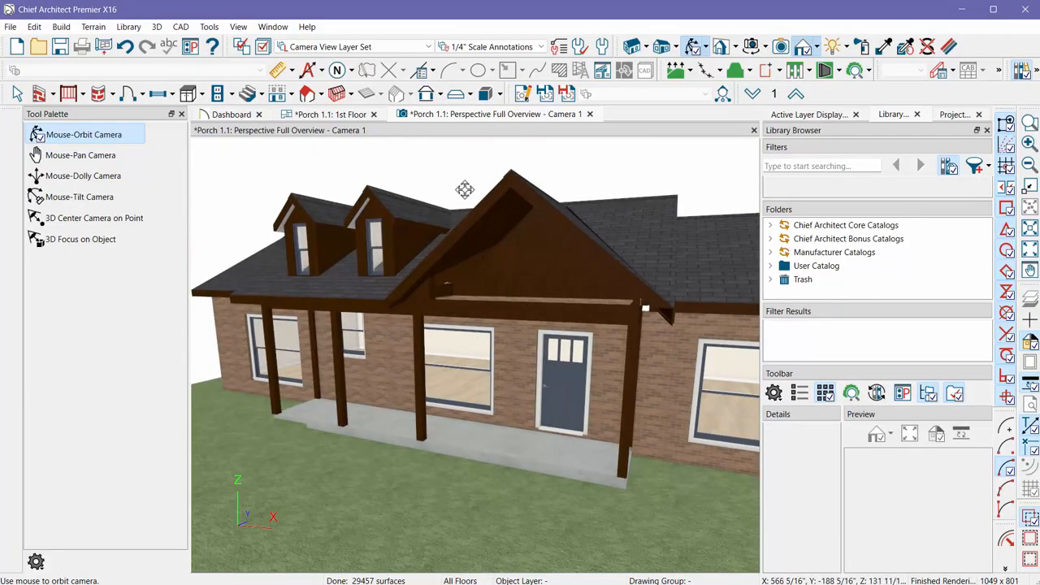
Close the 3D overview and create a cross section/elevation view looking straight at the house's front porch
click(590, 114)
scroll(606, 249, down, 3)
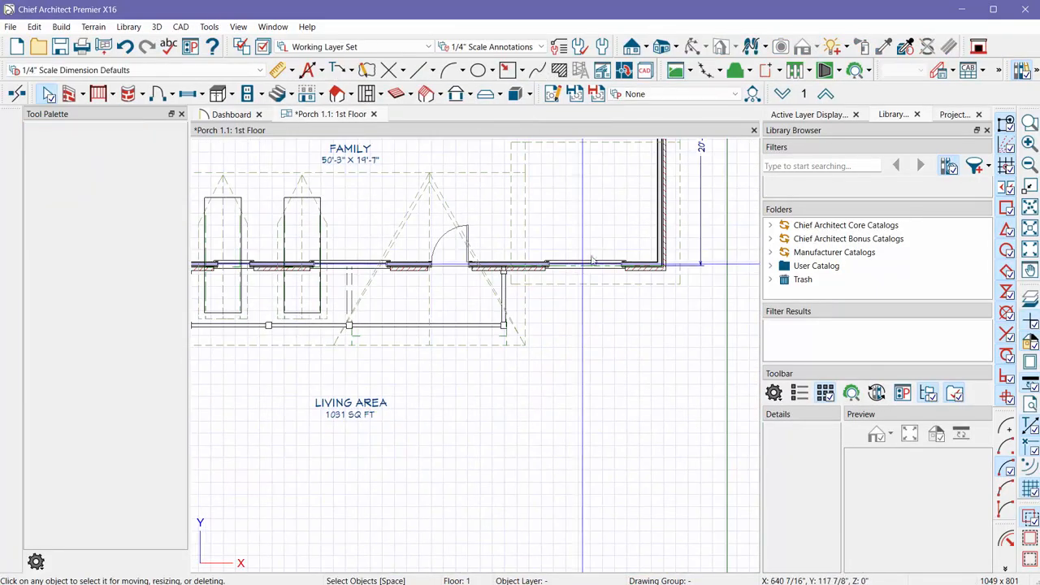
scroll(488, 276, up, 3)
scroll(525, 302, down, 2)
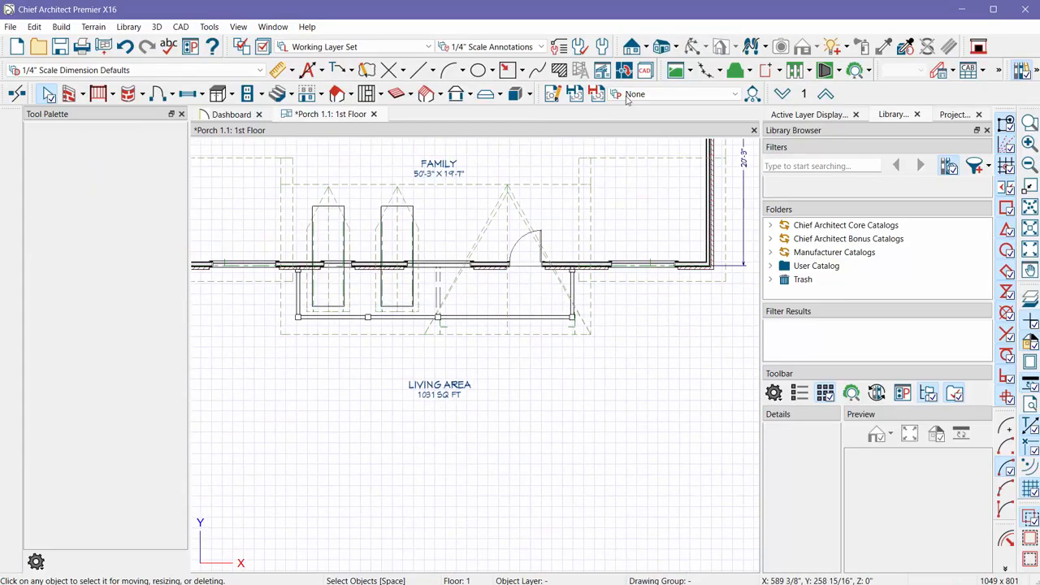
click(632, 48)
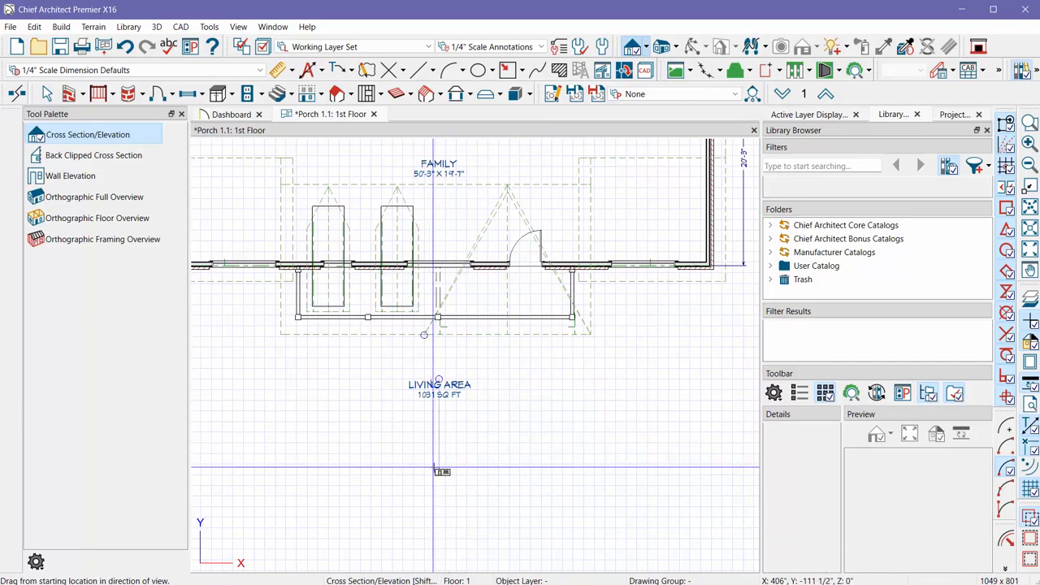
mouse_move(438, 467)
mouse_down()
mouse_move(592, 404)
mouse_move(423, 373)
mouse_move(289, 376)
mouse_move(209, 529)
mouse_move(348, 366)
mouse_move(487, 345)
mouse_move(422, 252)
mouse_up()
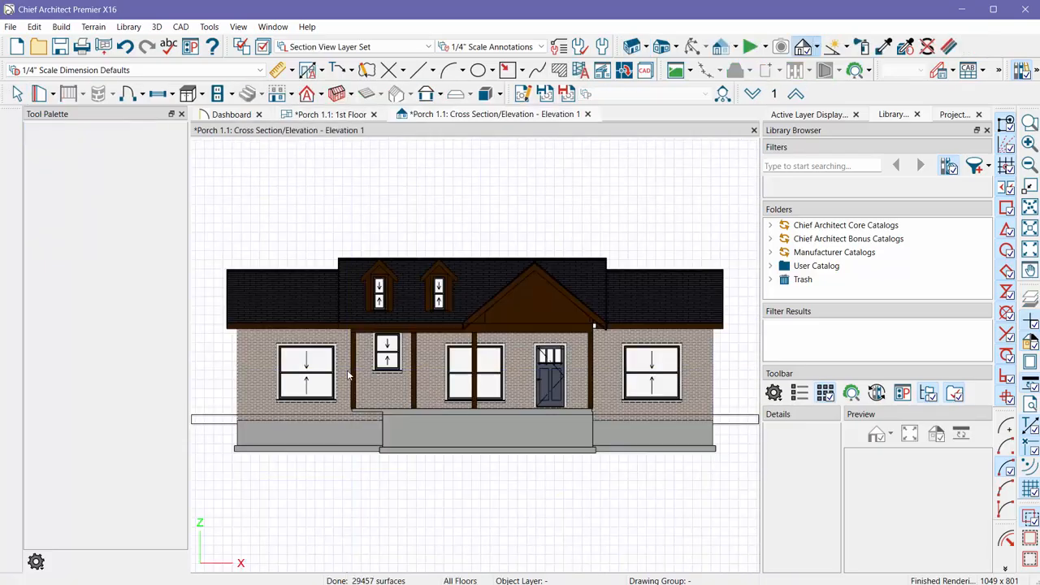
scroll(525, 326, down, 3)
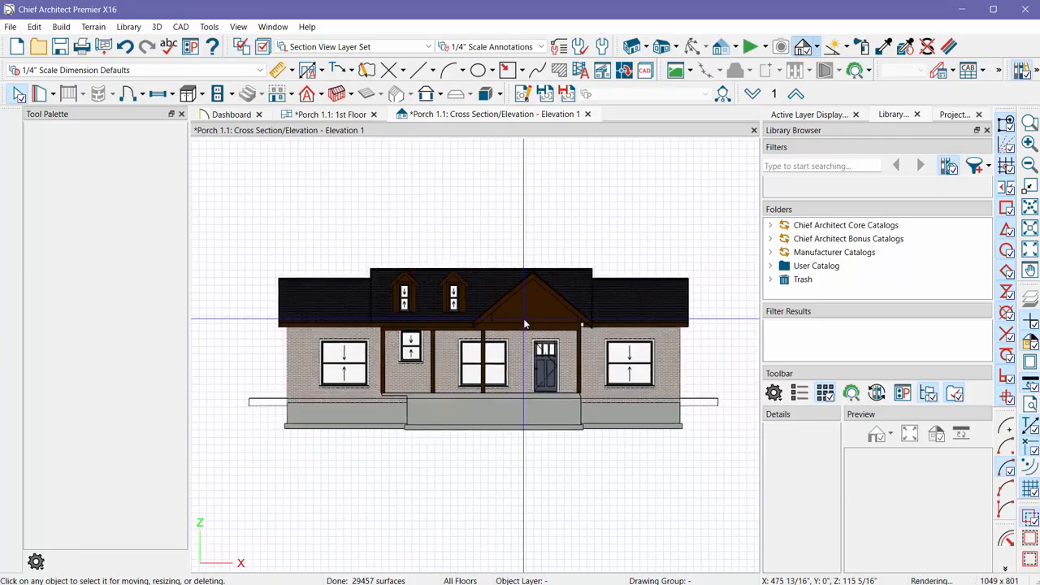
scroll(524, 326, up, 5)
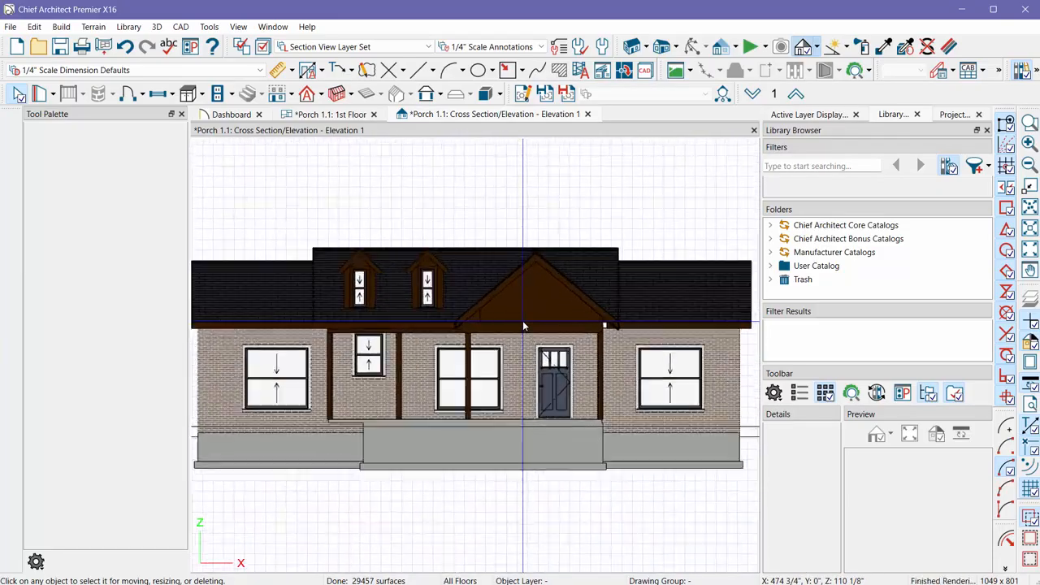
scroll(559, 323, up, 4)
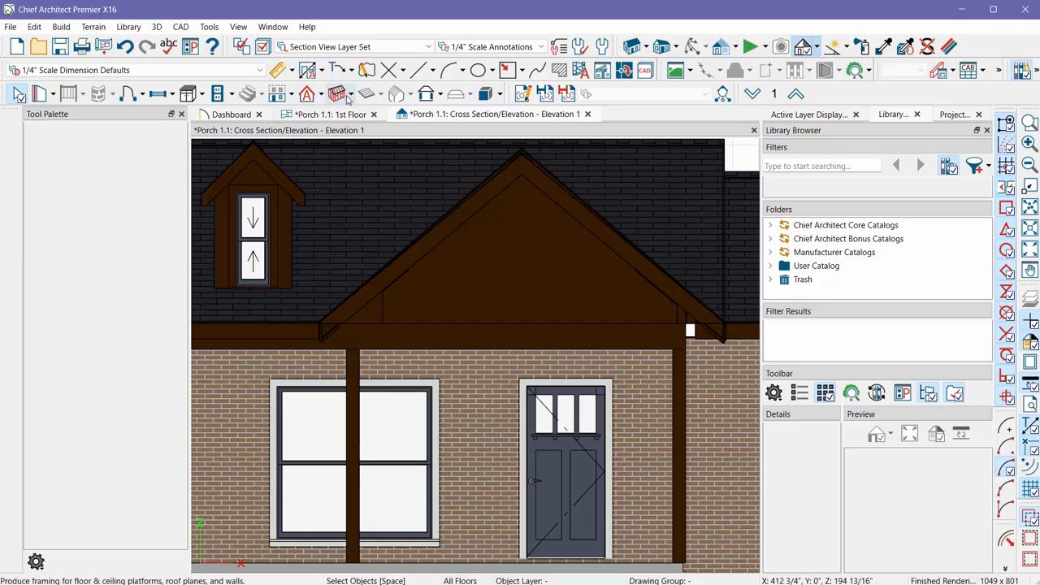
Try drawing a vertical 3D solid about 8" wide and 71 7/8" tall in the middle of the porch gable
click(348, 97)
click(490, 96)
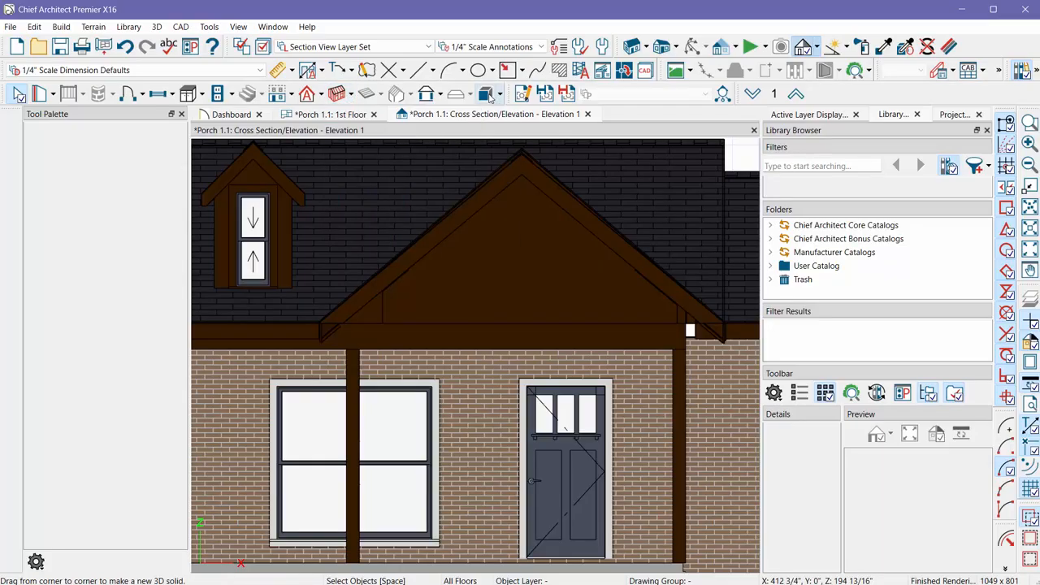
click(486, 96)
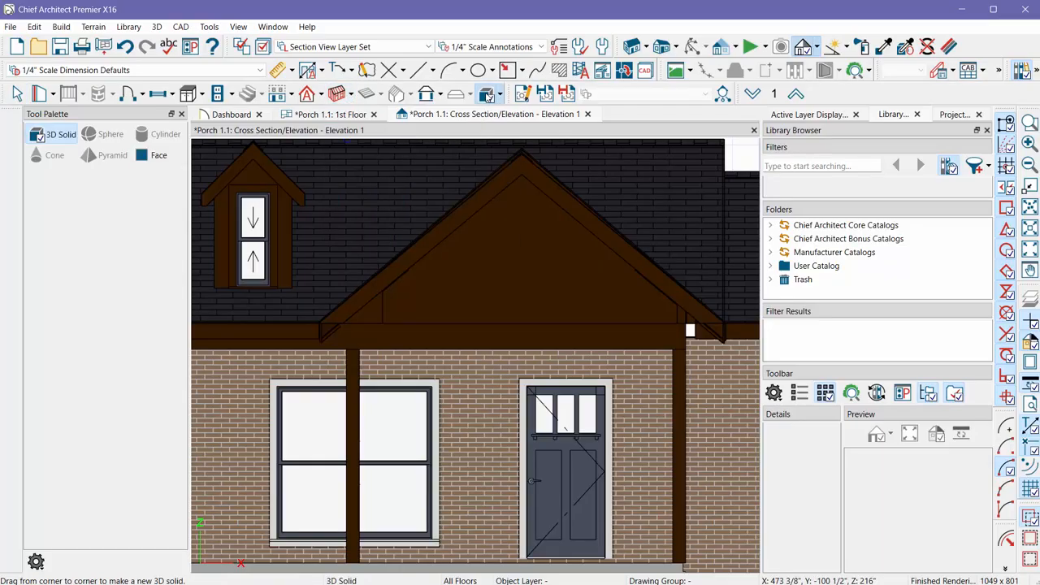
scroll(520, 163, up, 3)
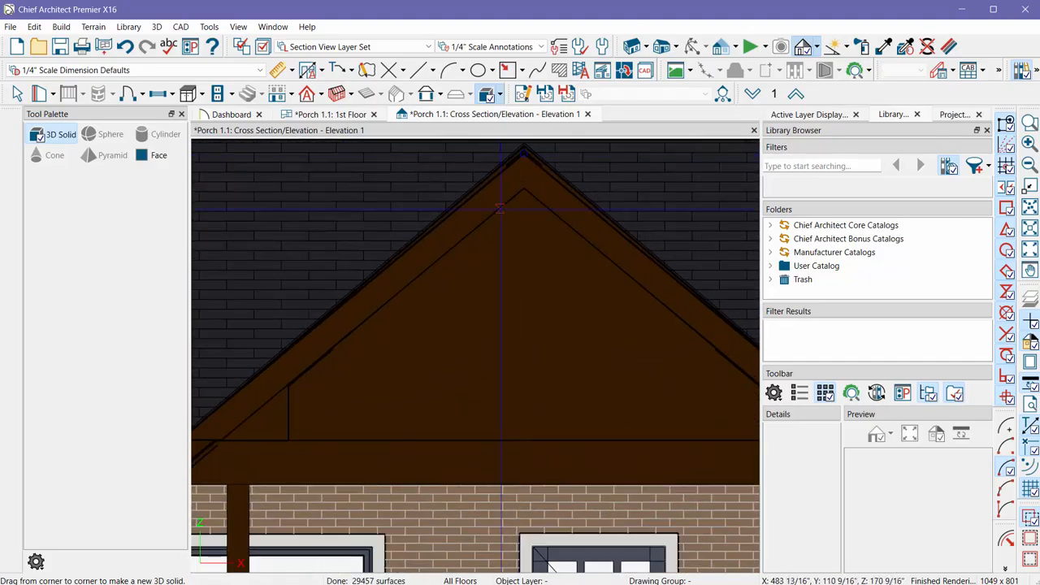
mouse_move(505, 441)
mouse_down()
mouse_move(520, 419)
mouse_move(546, 233)
mouse_move(536, 178)
mouse_up()
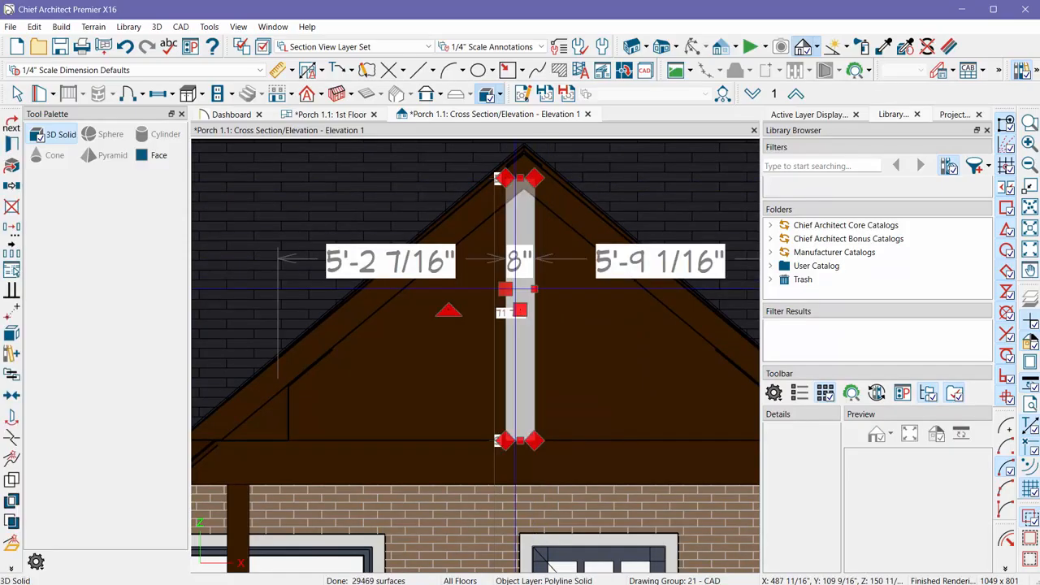
click(530, 267)
key(Escape)
key(Escape)
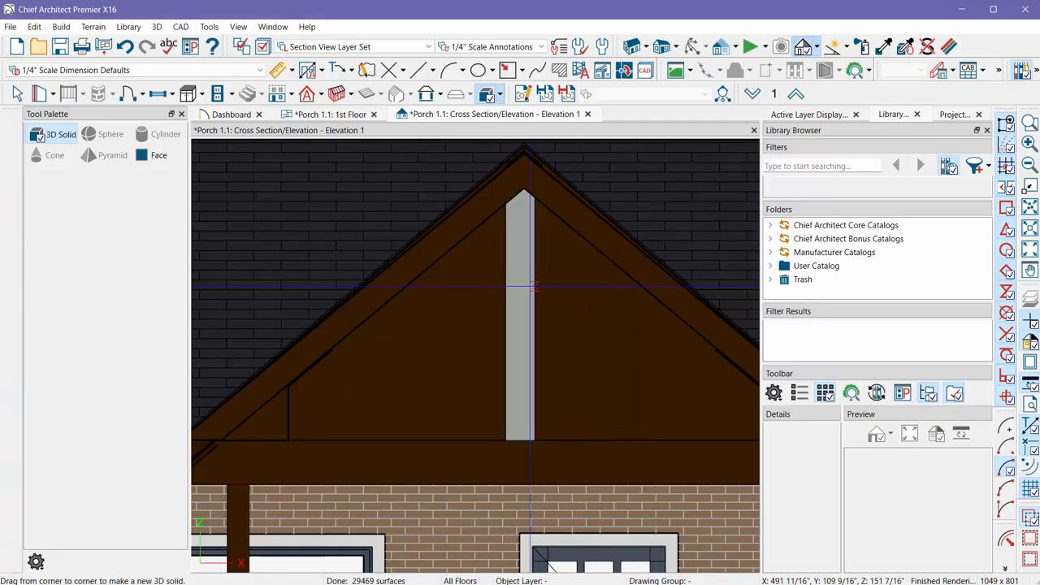
Check the tall gable solid's dimensions and specification, and delete the solid
click(527, 280)
click(521, 442)
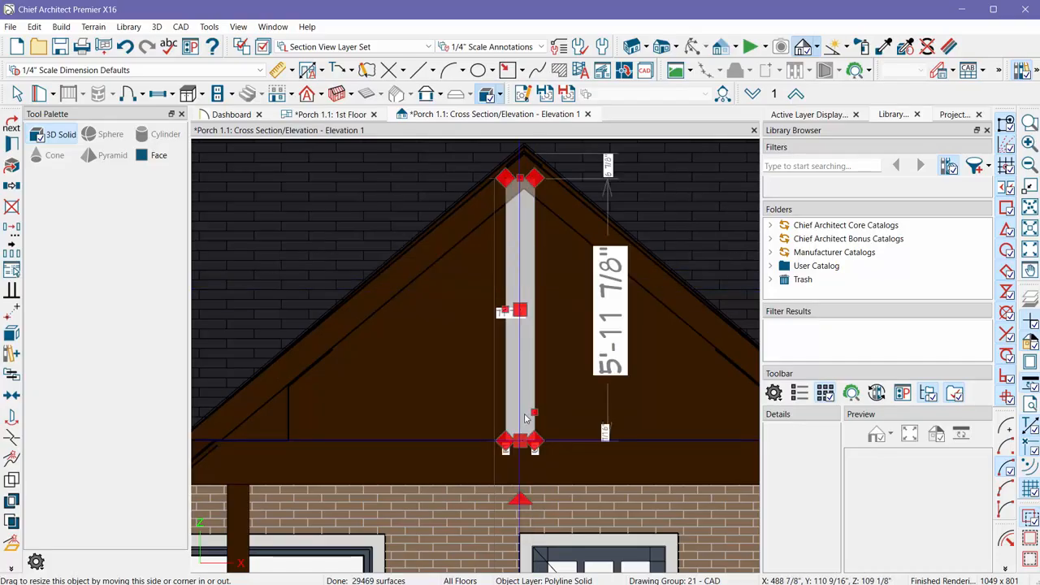
key(Escape)
click(525, 261)
double_click(523, 261)
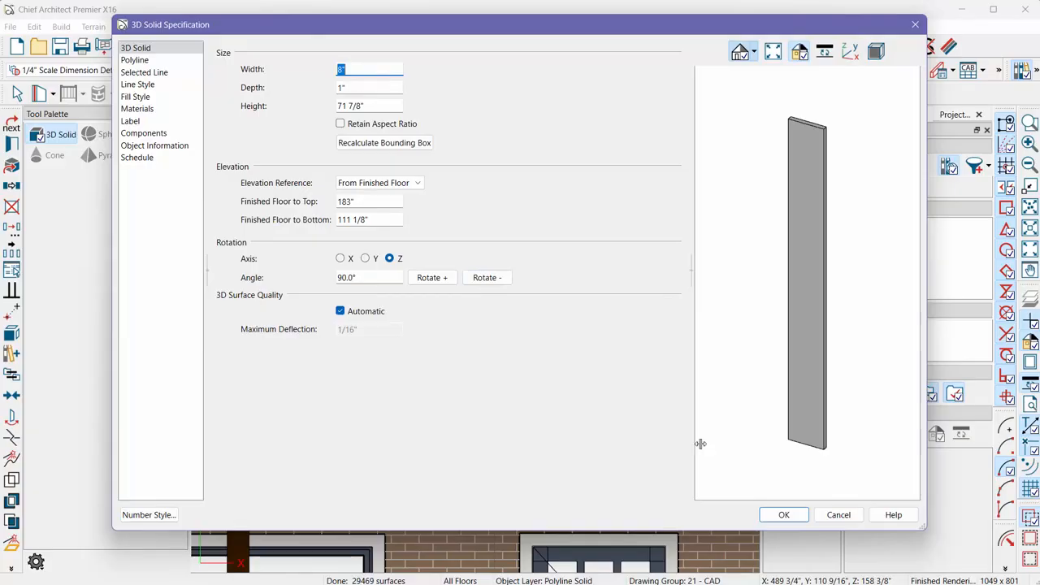
click(834, 517)
key(Delete)
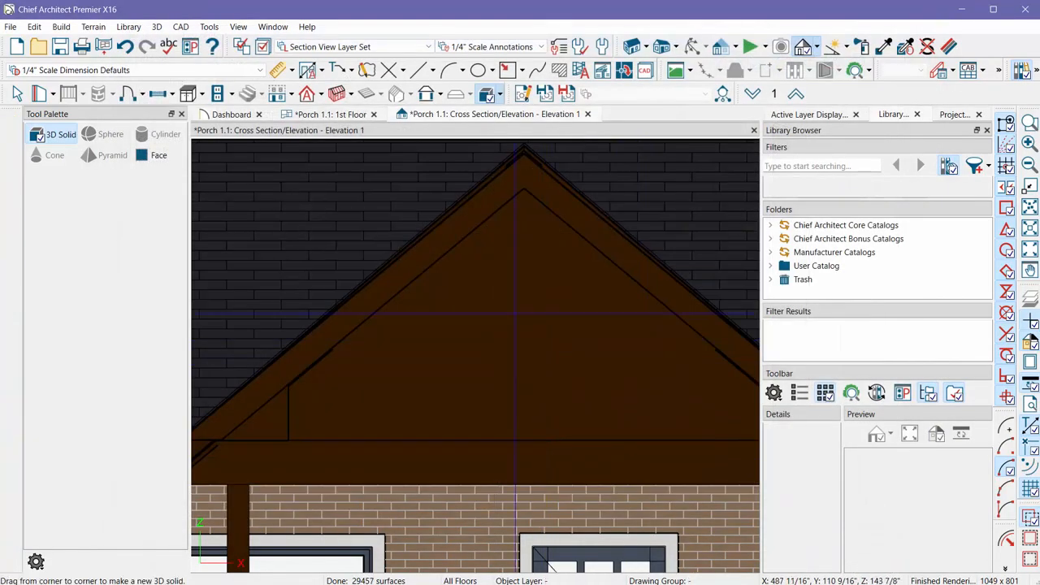
Draw a 3D solid about 5" wide and 11 5/8" tall under the porch gable's peak and center it on the peak
scroll(541, 231, down, 1)
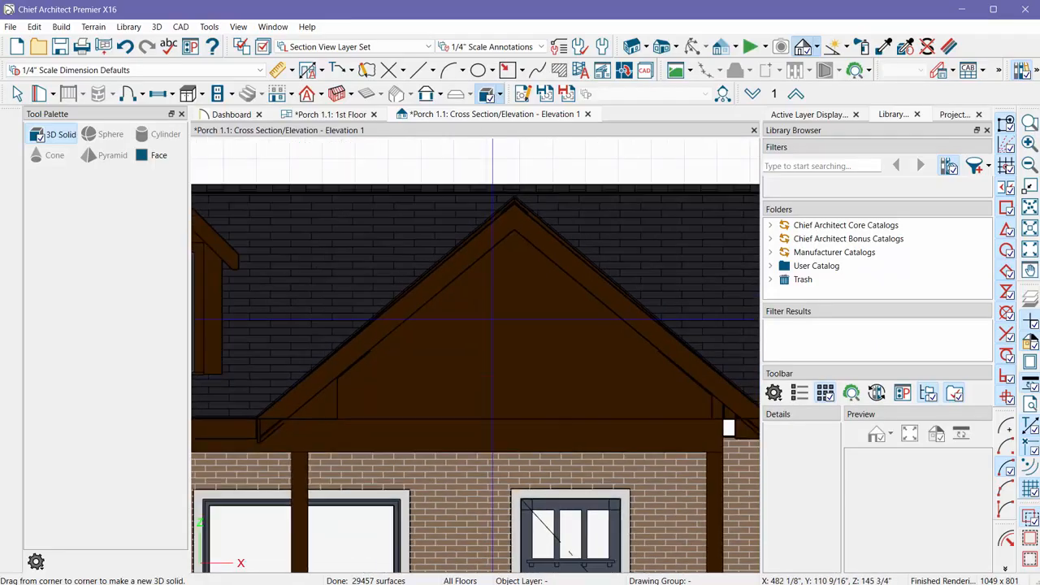
scroll(541, 231, up, 3)
drag(538, 263, 592, 398)
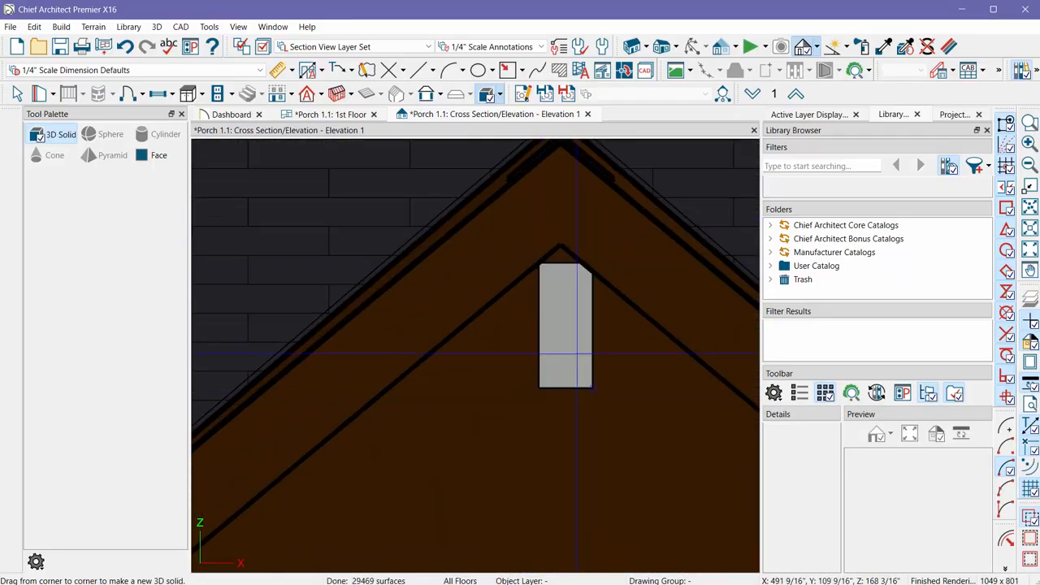
scroll(567, 346, up, 2)
drag(566, 345, 559, 314)
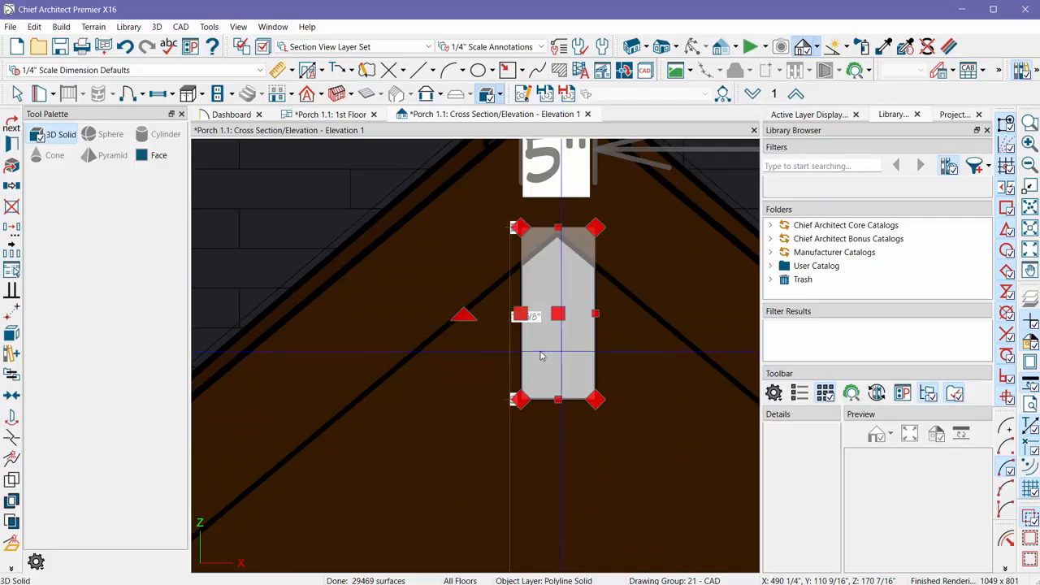
Increase the small gable solid's depth so it forms a ridge beam spanning the porch to the house wall
scroll(554, 367, down, 3)
scroll(558, 326, up, 3)
key(Escape)
double_click(561, 373)
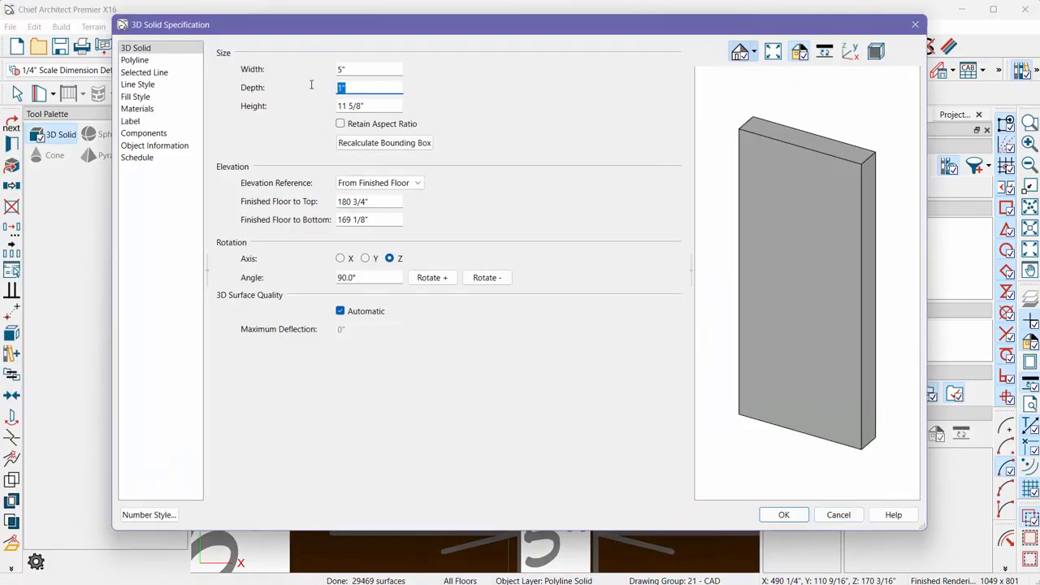
key(Return)
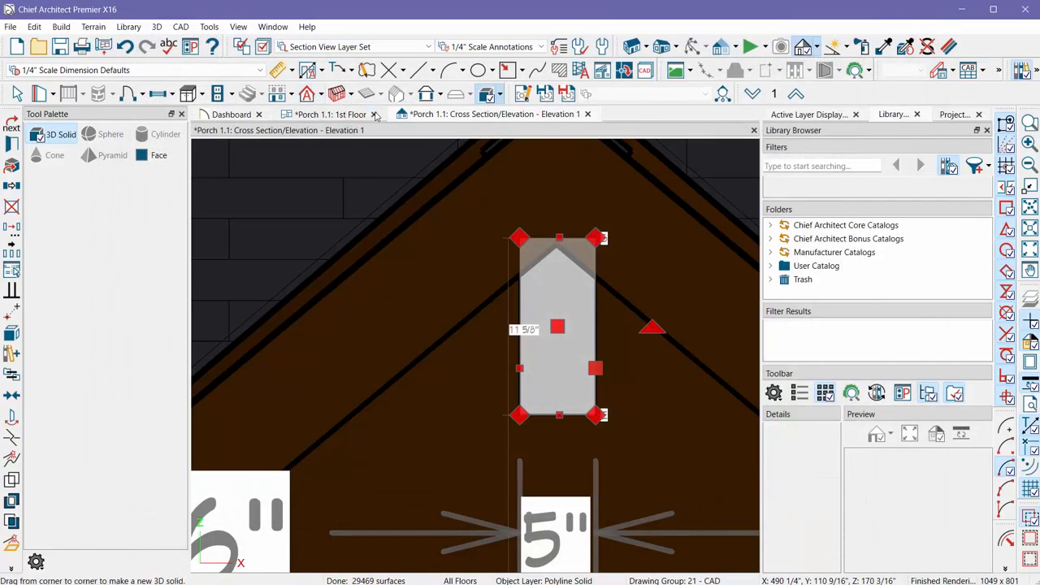
Open a 3D perspective overview and apply the porch's Alder - Rich material to the new ridge beam
click(352, 115)
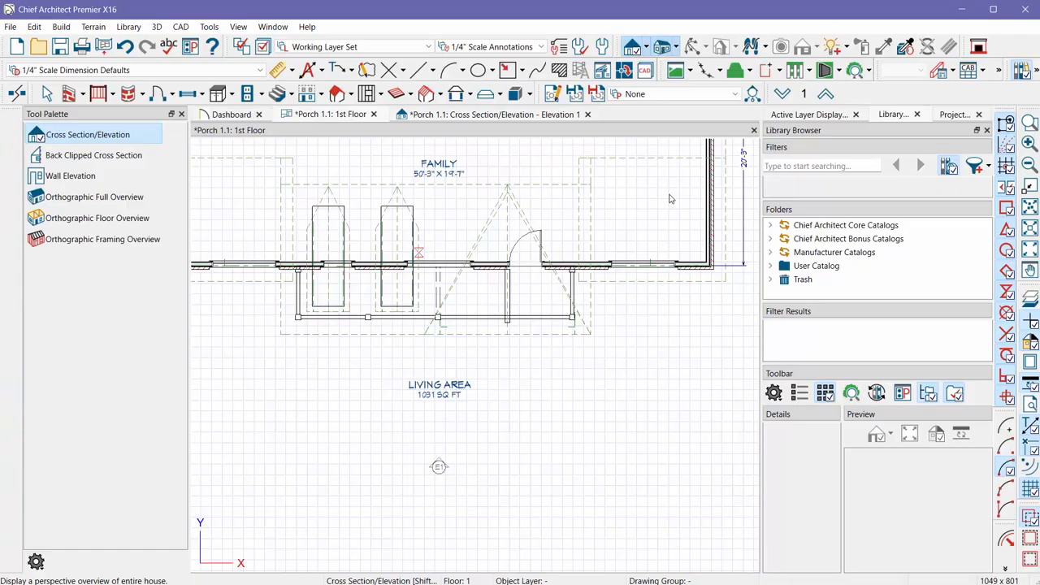
drag(577, 306, 463, 305)
scroll(463, 305, up, 6)
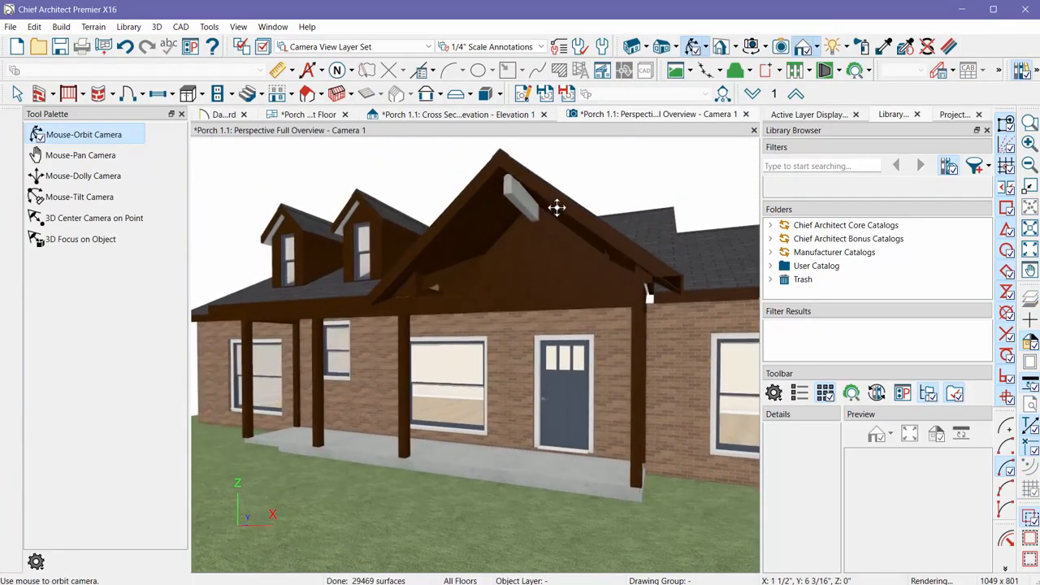
scroll(465, 182, up, 2)
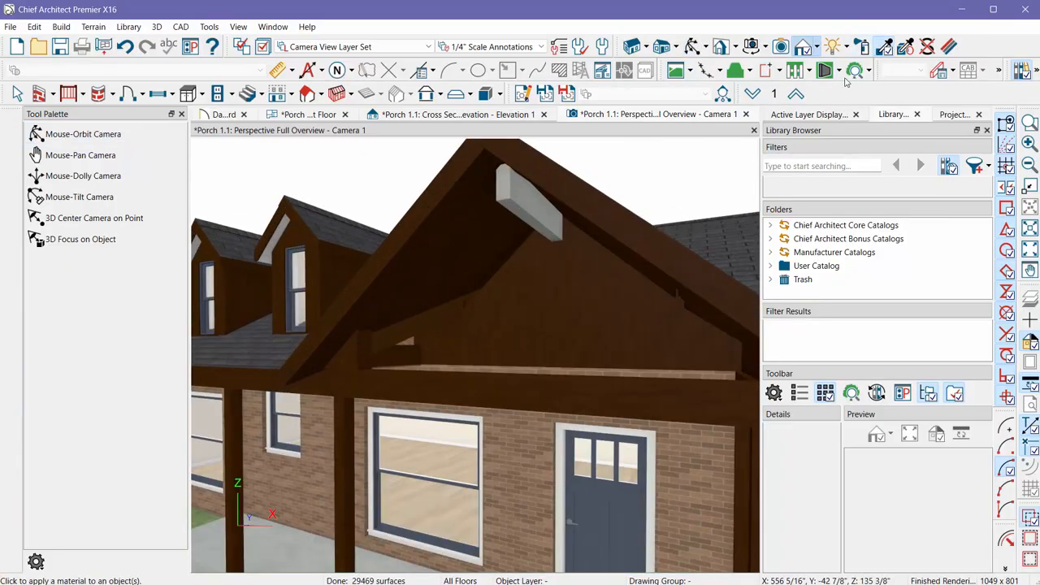
click(358, 286)
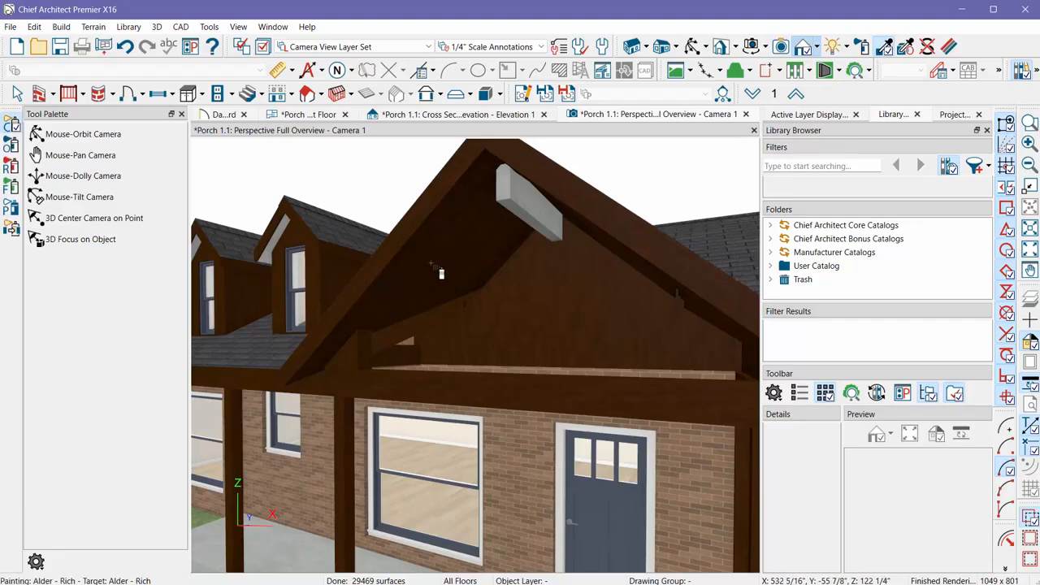
click(517, 199)
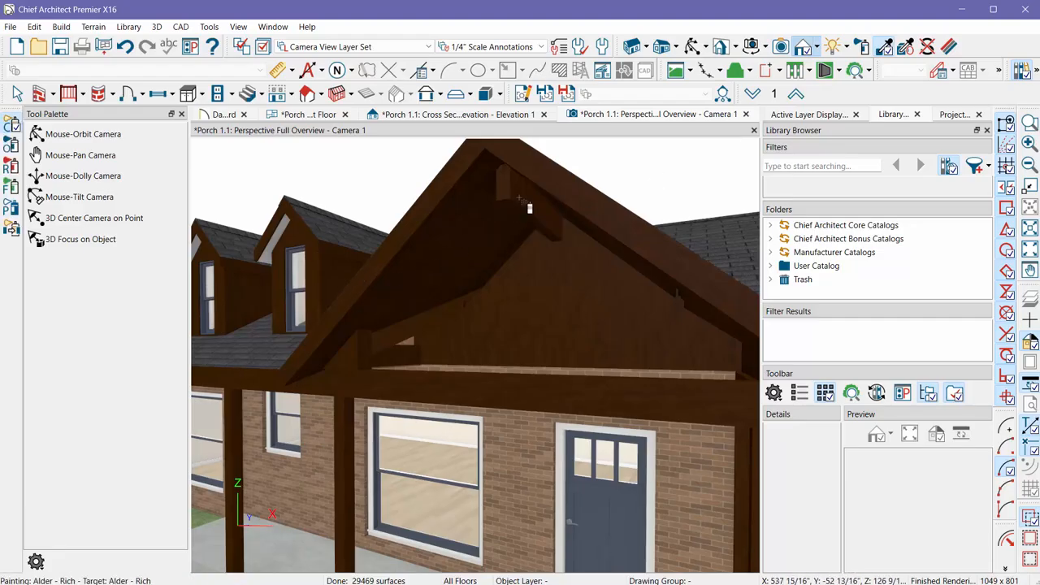
Change the texture angle of the Alder - Rich material sampled from the gable and apply it to the ridge beam
scroll(562, 175, up, 3)
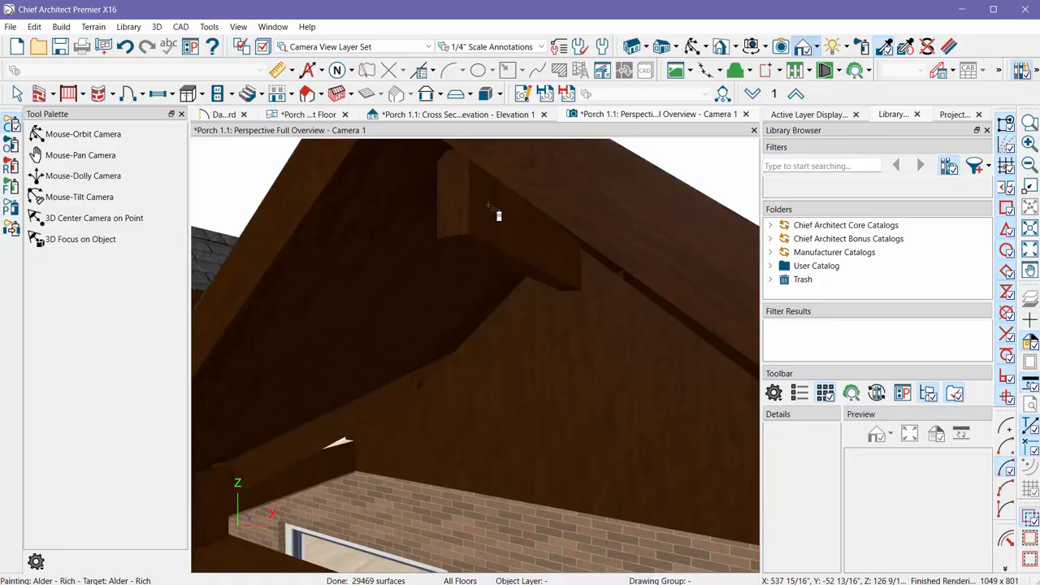
scroll(488, 206, up, 1)
scroll(501, 250, down, 1)
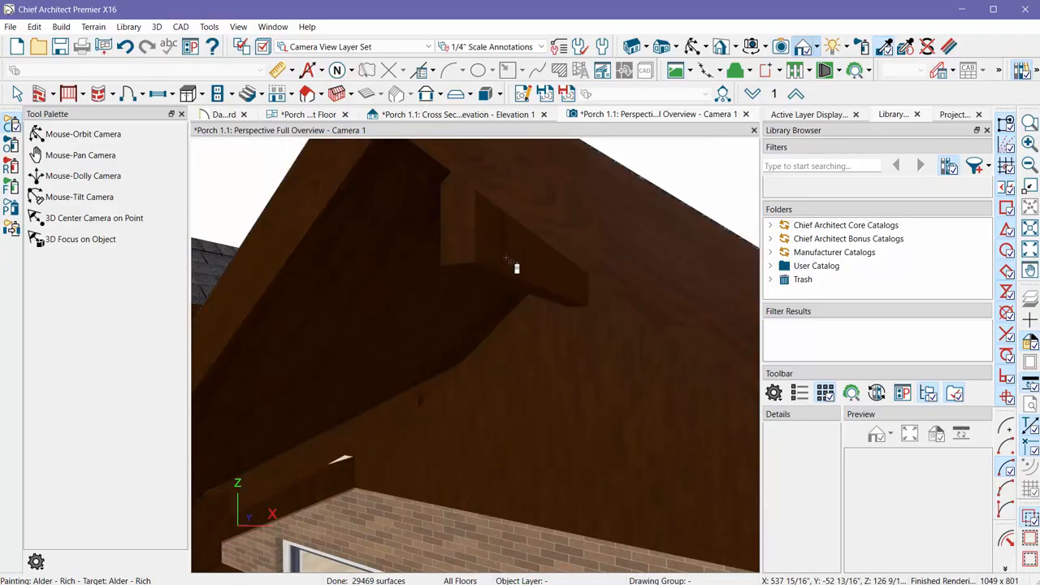
click(884, 48)
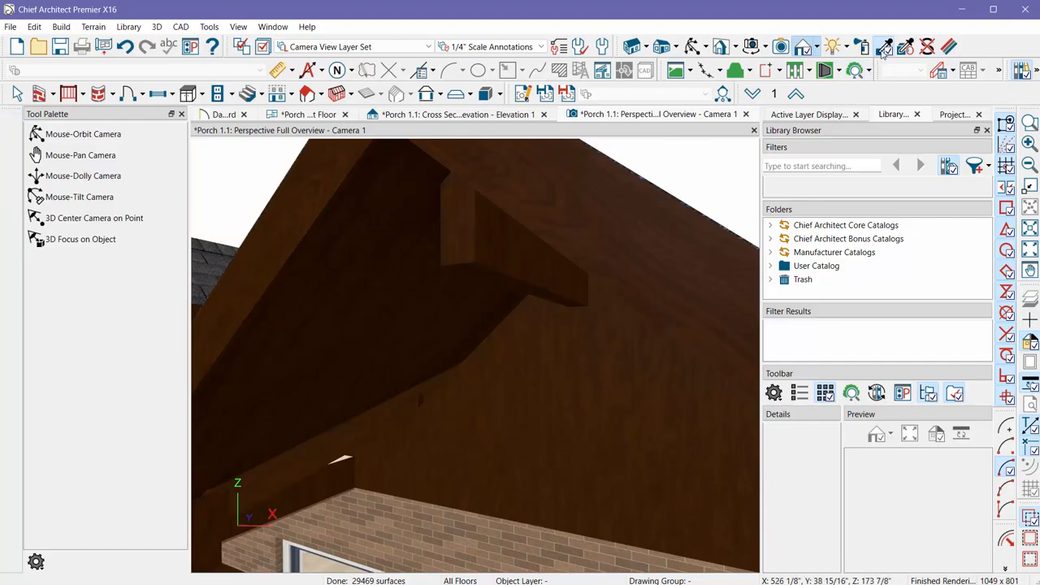
click(646, 234)
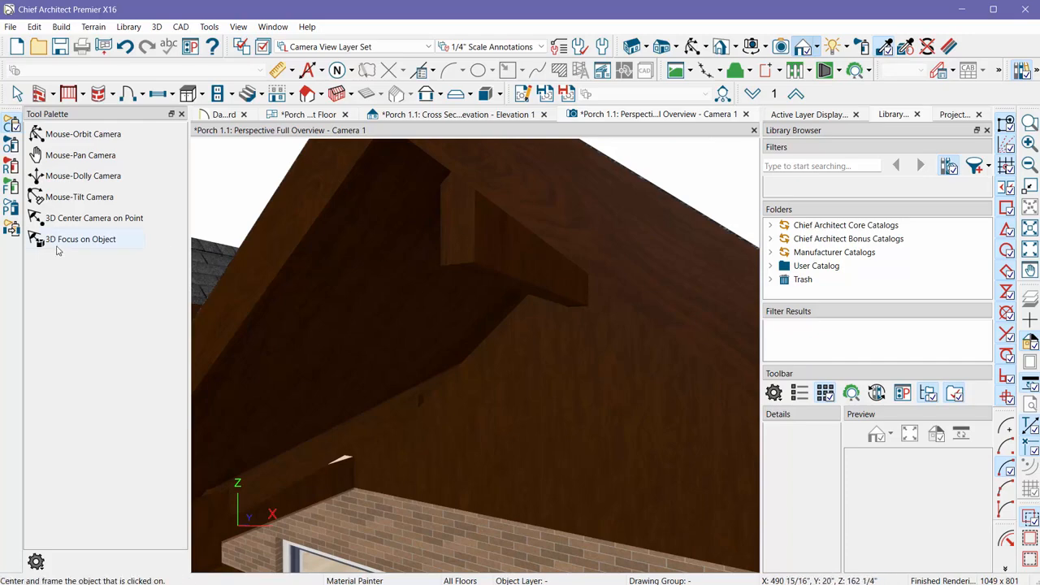
click(11, 229)
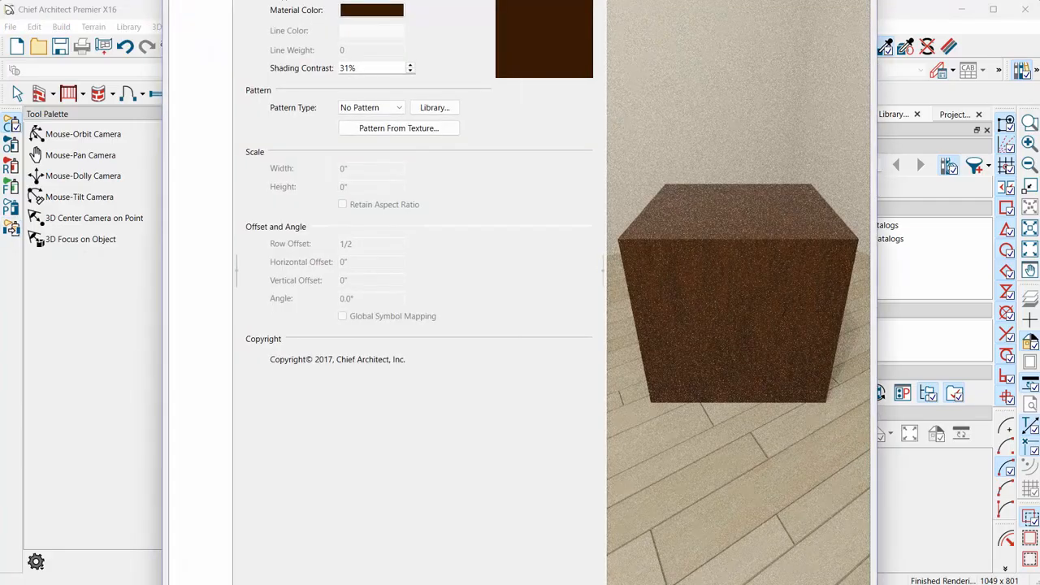
click(184, 0)
drag(263, 0, 219, 19)
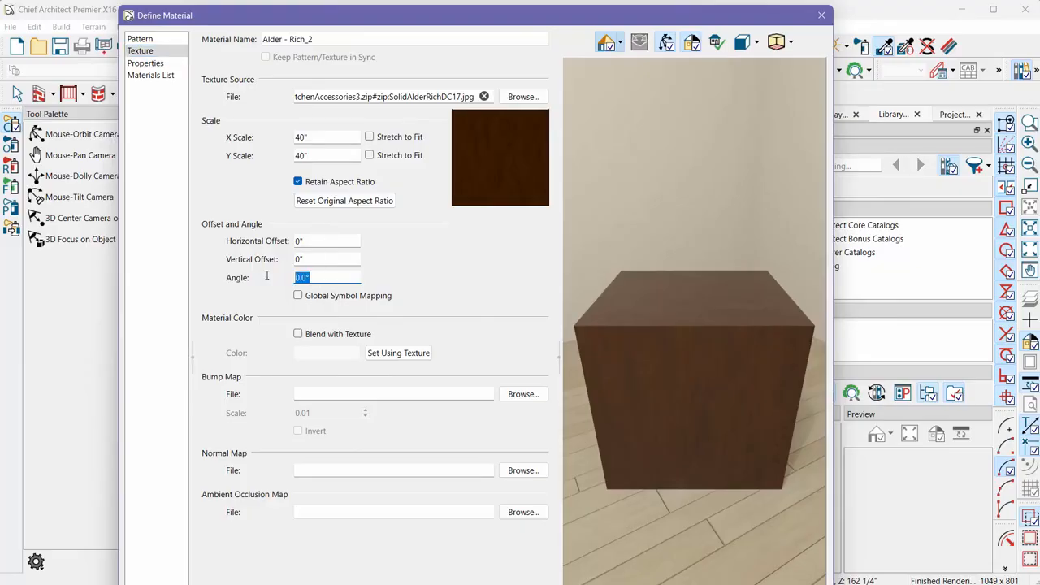
key(Return)
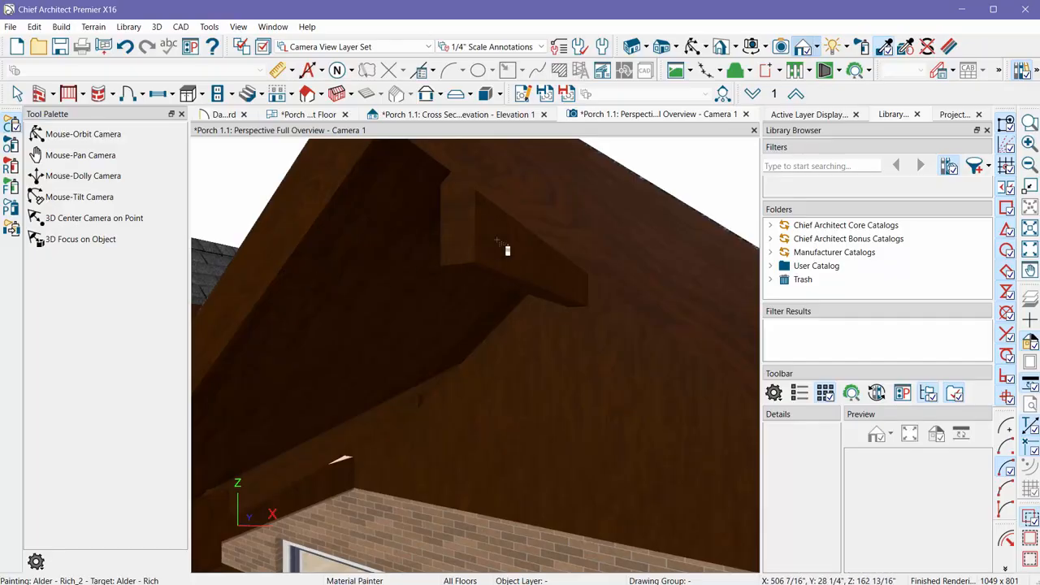
key(Escape)
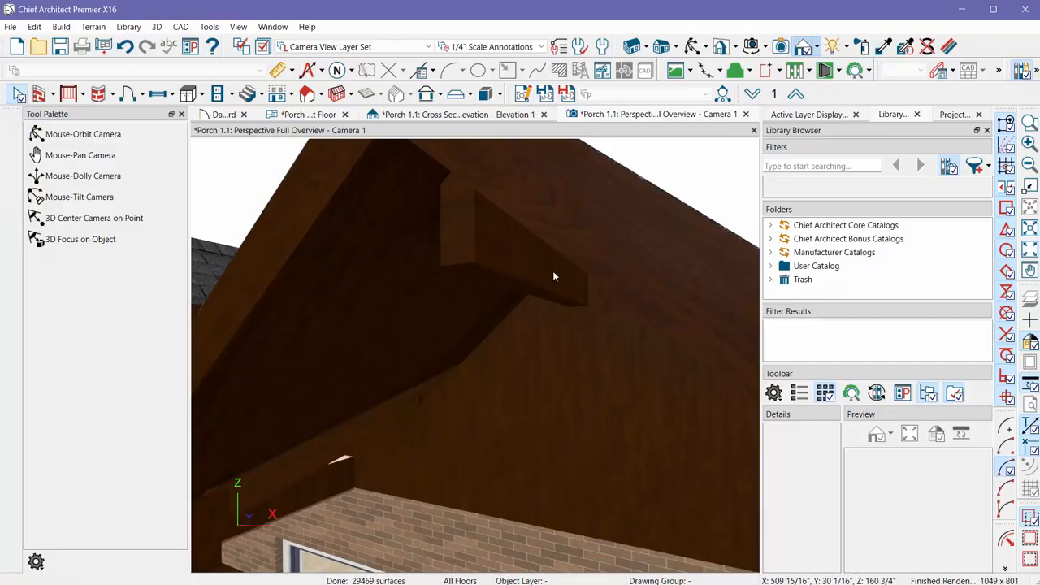
Extend the front end of the ridge beam outward so it projects past the porch gable's rake fascia
click(520, 261)
scroll(488, 309, down, 3)
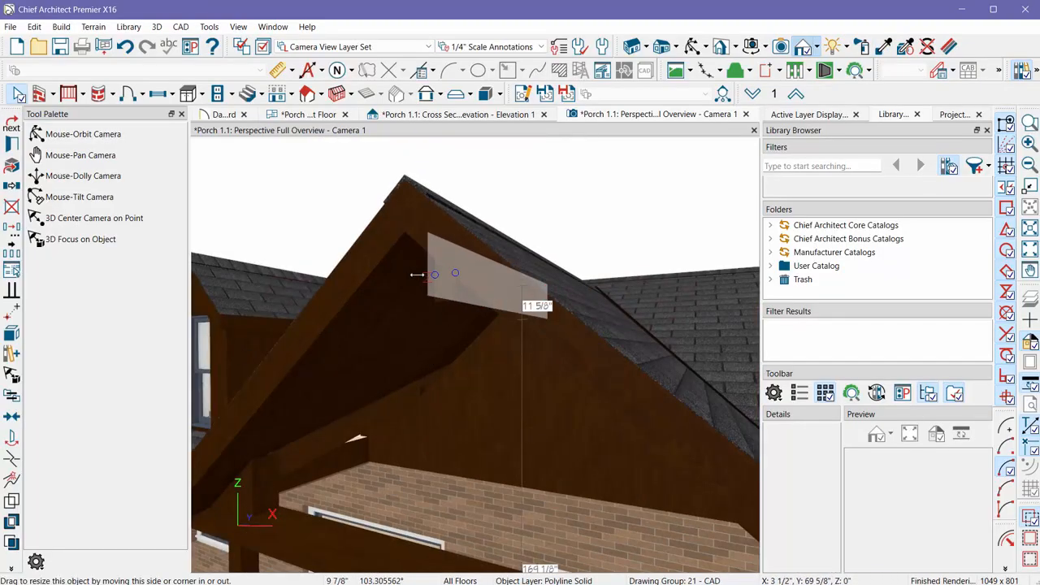
drag(417, 275, 356, 274)
key(Escape)
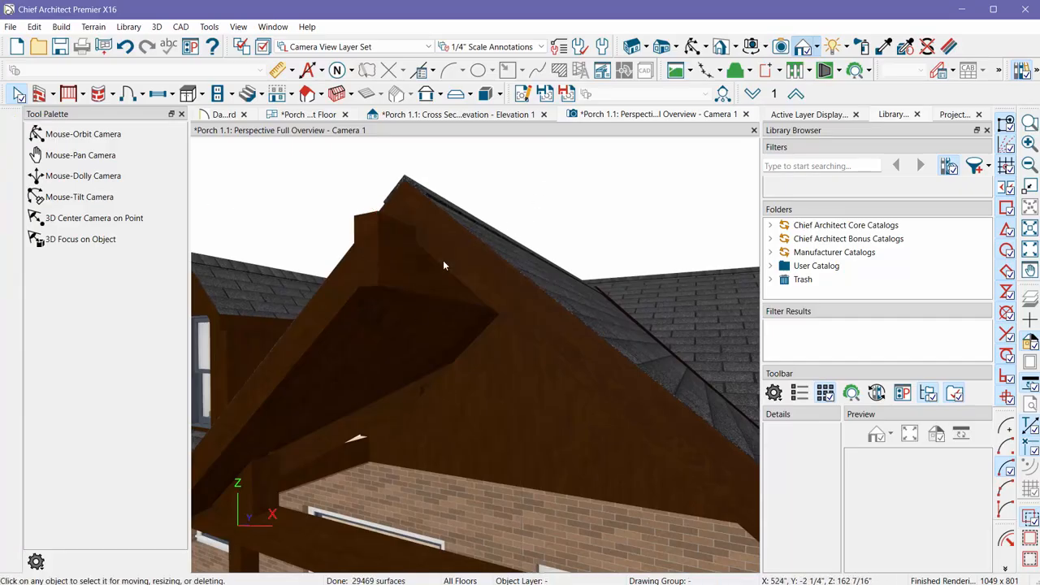
Copy the ridge beam in the elevation view to the lower-left end of the porch gable, above the left post
click(693, 46)
scroll(557, 325, down, 5)
drag(560, 327, 484, 141)
click(497, 115)
scroll(444, 206, down, 5)
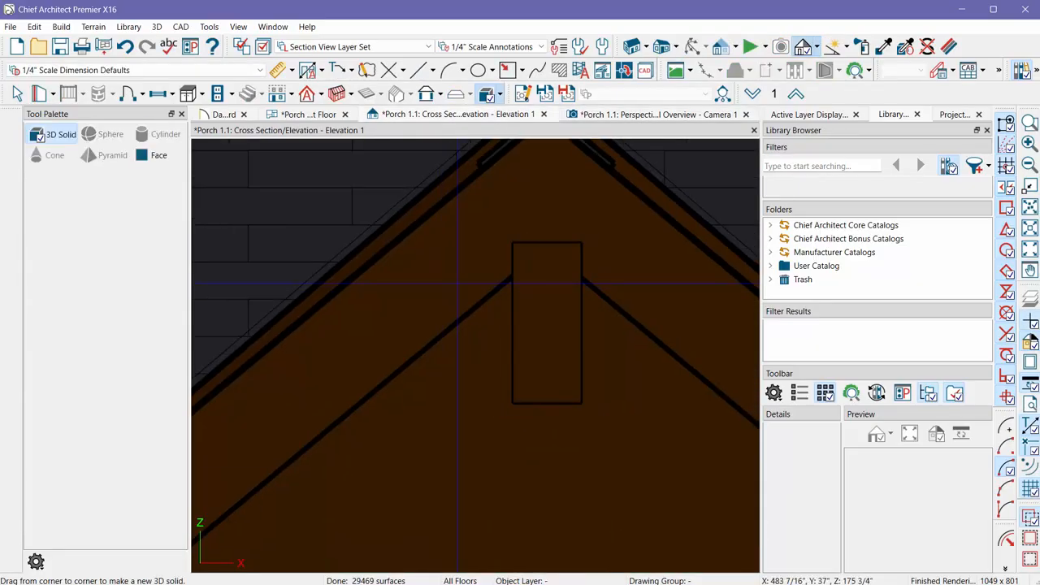
scroll(445, 206, down, 3)
key(space)
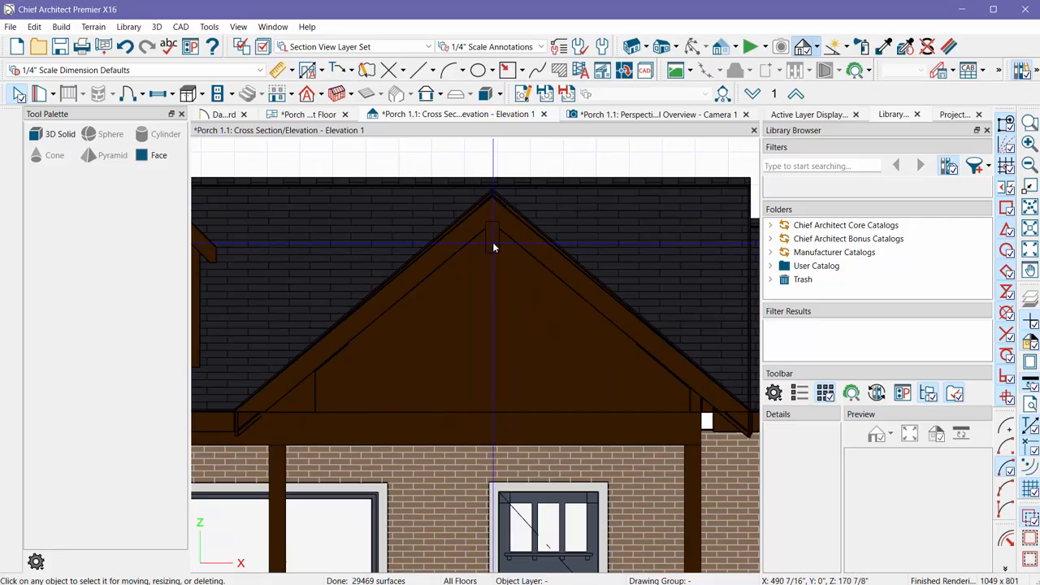
click(494, 247)
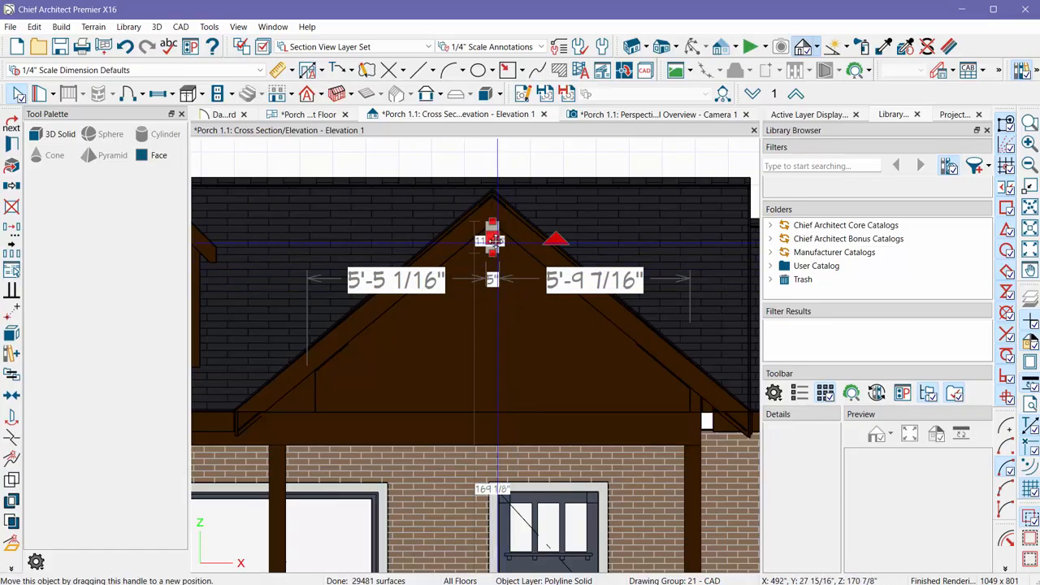
drag(492, 238, 276, 404)
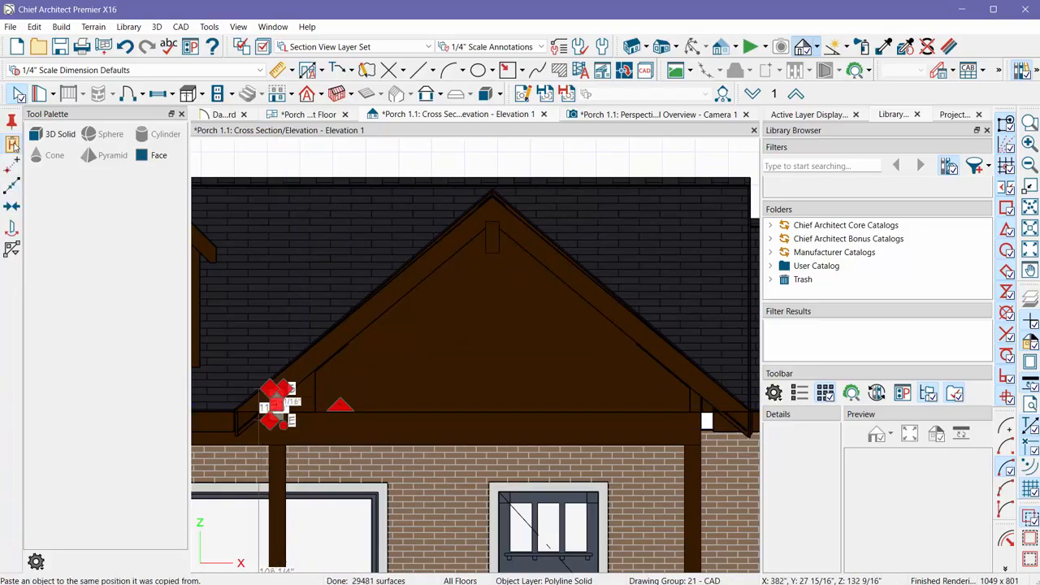
Place another copy of the beam at the gable's right end and lower it onto the top of the right post
drag(276, 407, 691, 382)
scroll(599, 331, up, 3)
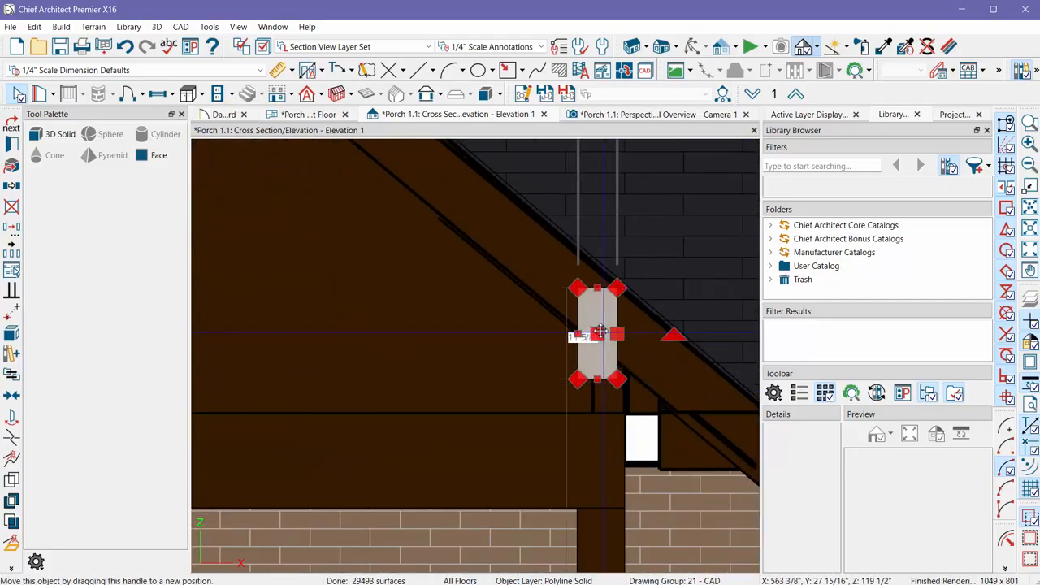
drag(599, 332, 599, 371)
scroll(638, 390, down, 1)
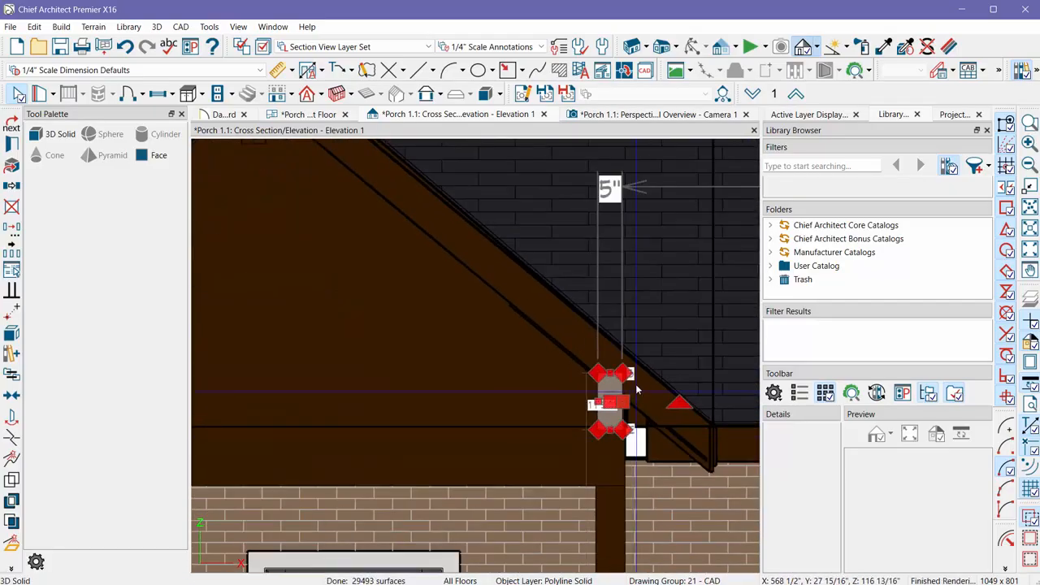
scroll(637, 390, down, 3)
Delete the small triangular attic wall section next to the left eave beam in the 3D overview
click(622, 114)
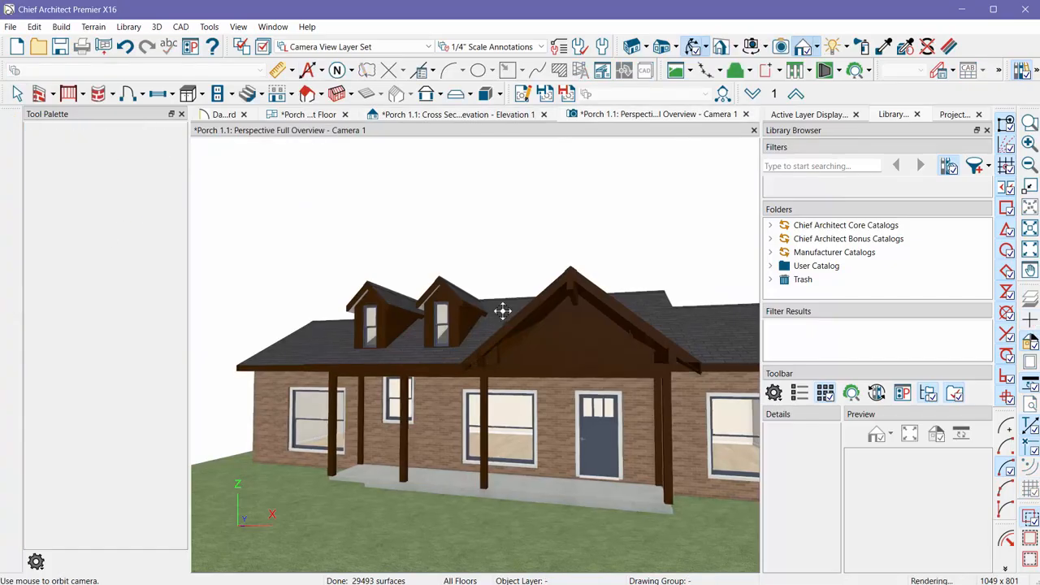
drag(558, 350, 478, 371)
scroll(490, 360, up, 5)
key(space)
click(484, 351)
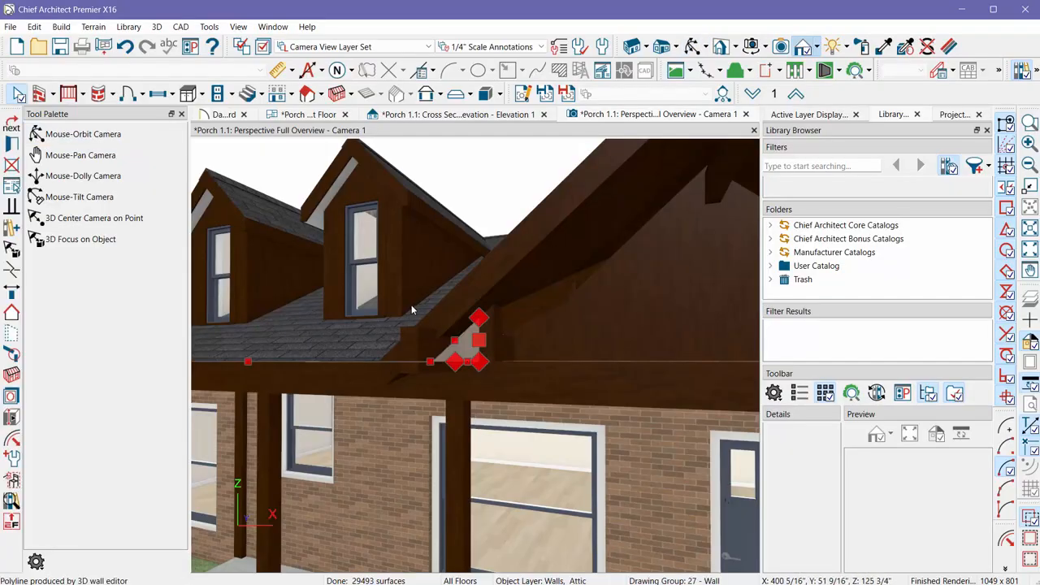
scroll(412, 310, down, 3)
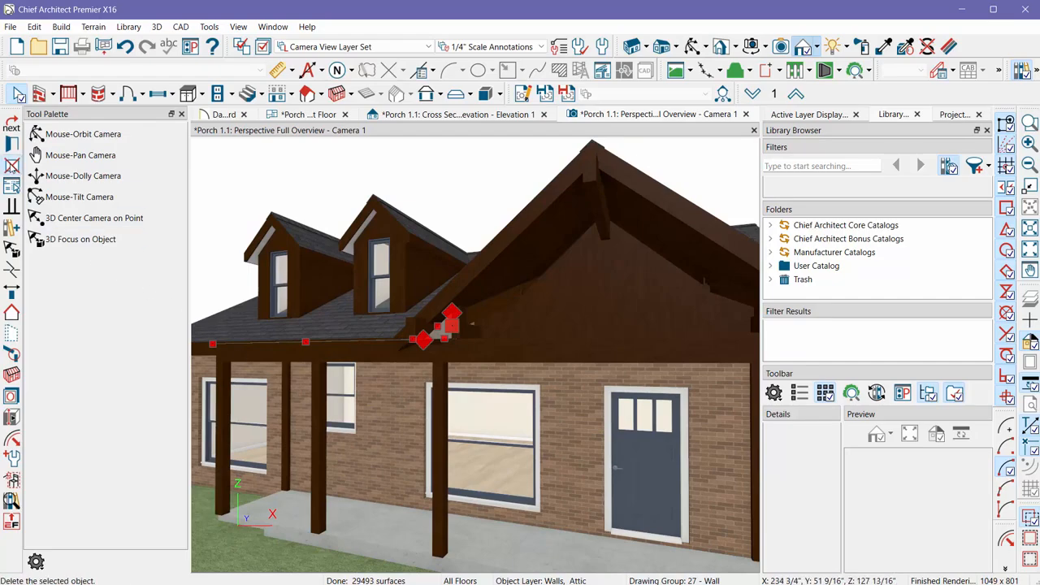
click(12, 166)
Delete the remaining brick-sided attic wall fragment above the porch post at the gable's left end
scroll(435, 345, up, 2)
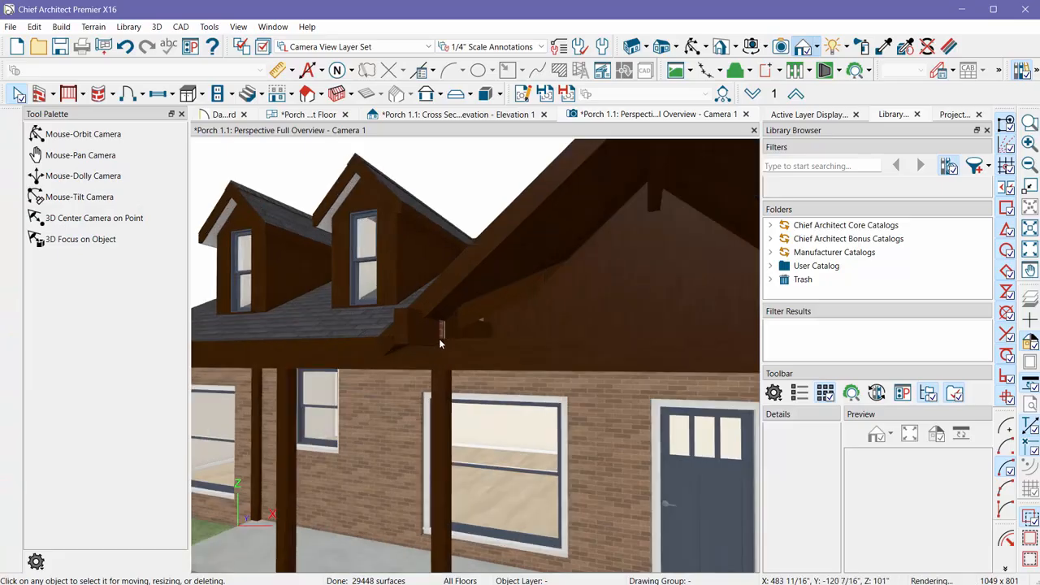
scroll(442, 338, up, 2)
click(443, 330)
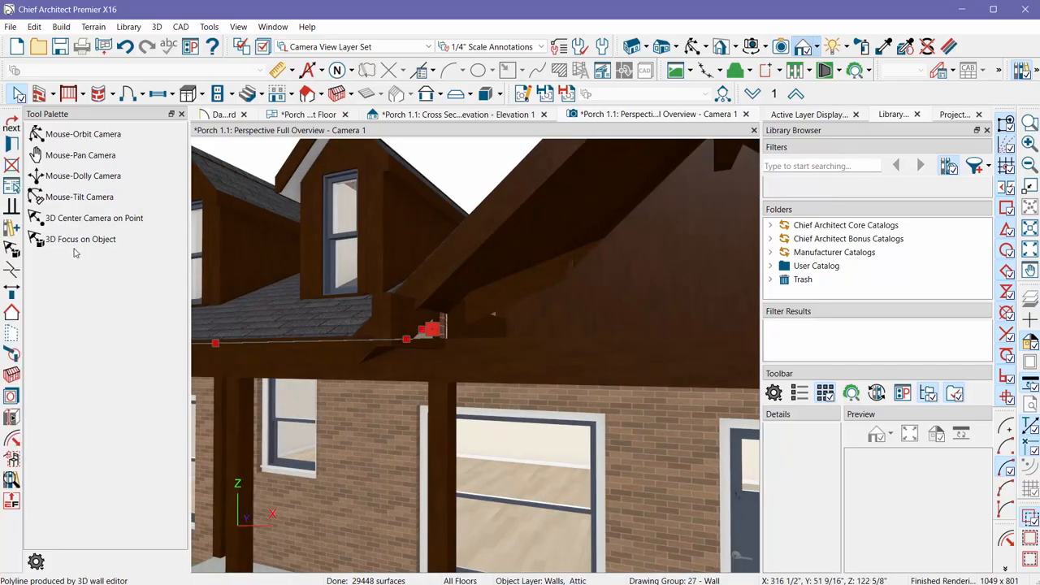
click(12, 167)
click(624, 329)
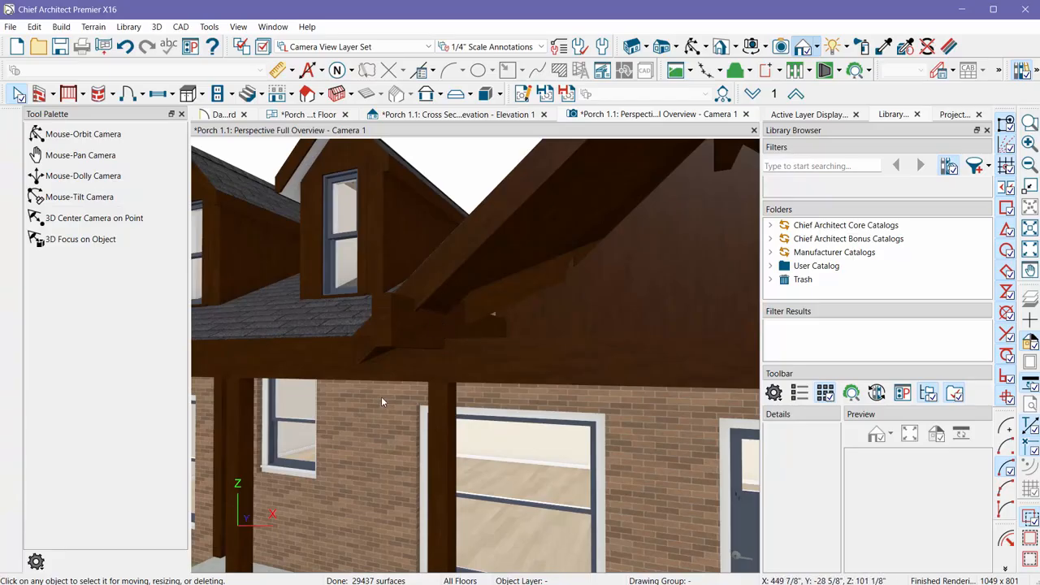
Draw a vertical 3D solid about 7 9/16" wide in the elevation, from the horizontal porch beam up to just below the ridge beam
scroll(381, 399, down, 5)
click(693, 47)
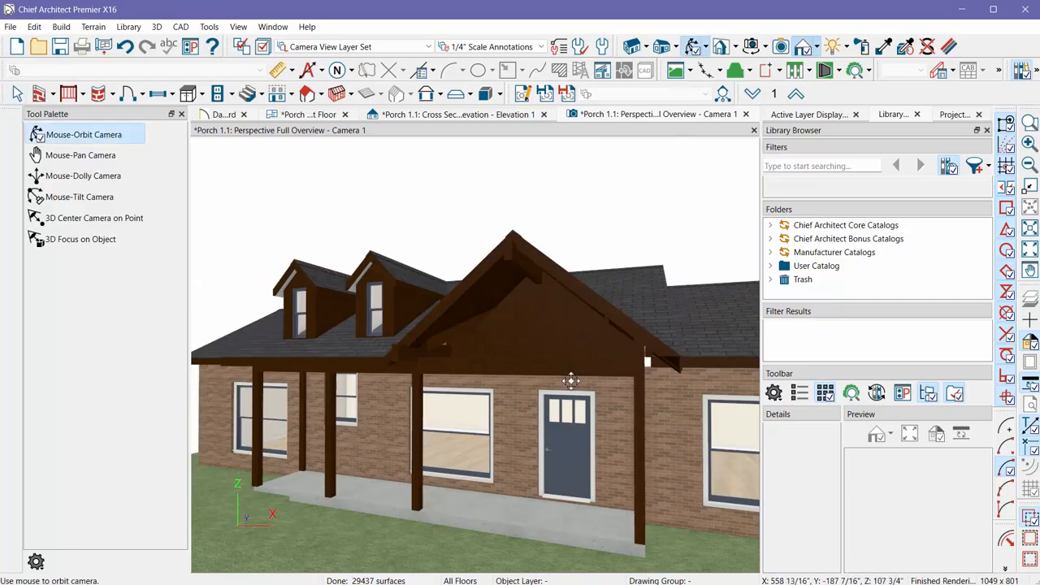
drag(570, 380, 609, 382)
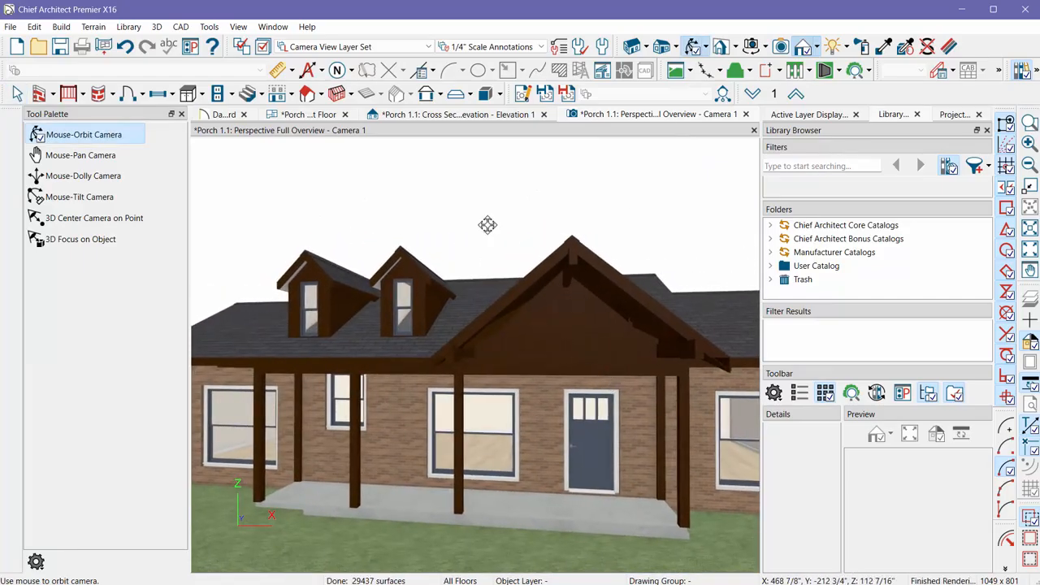
click(486, 114)
scroll(624, 316, down, 2)
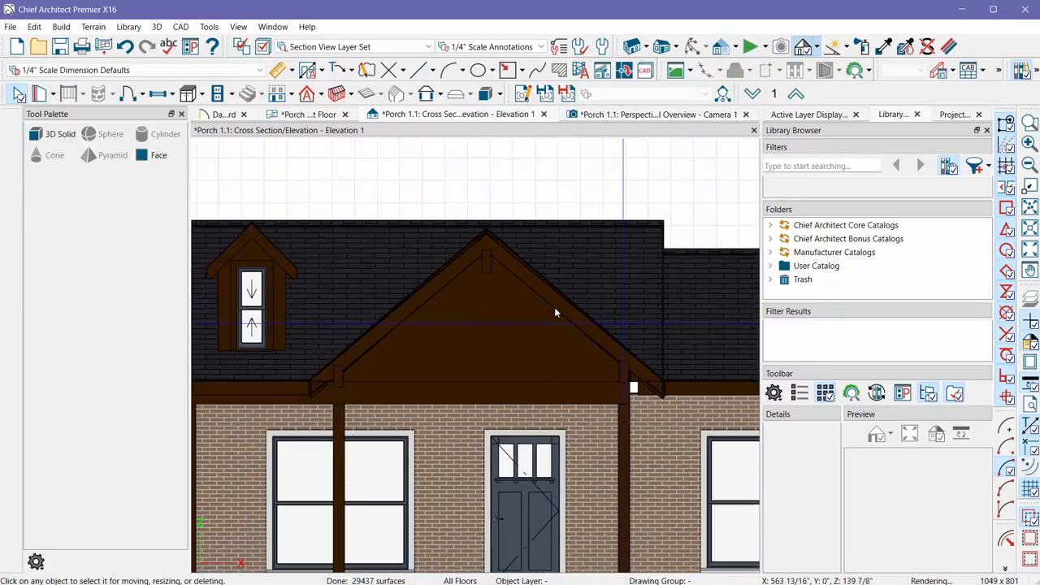
scroll(490, 283, up, 2)
scroll(490, 287, up, 1)
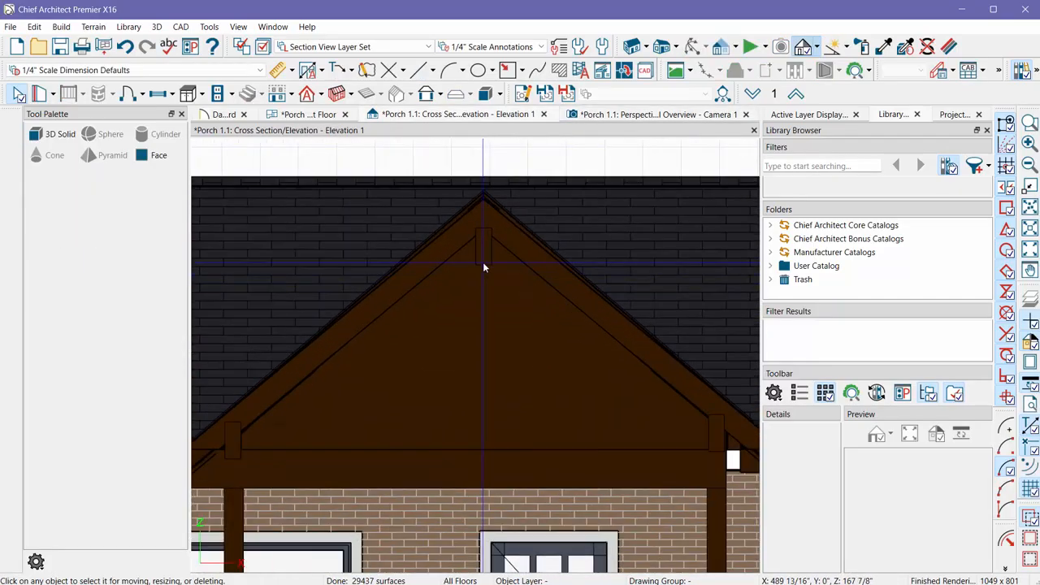
click(486, 94)
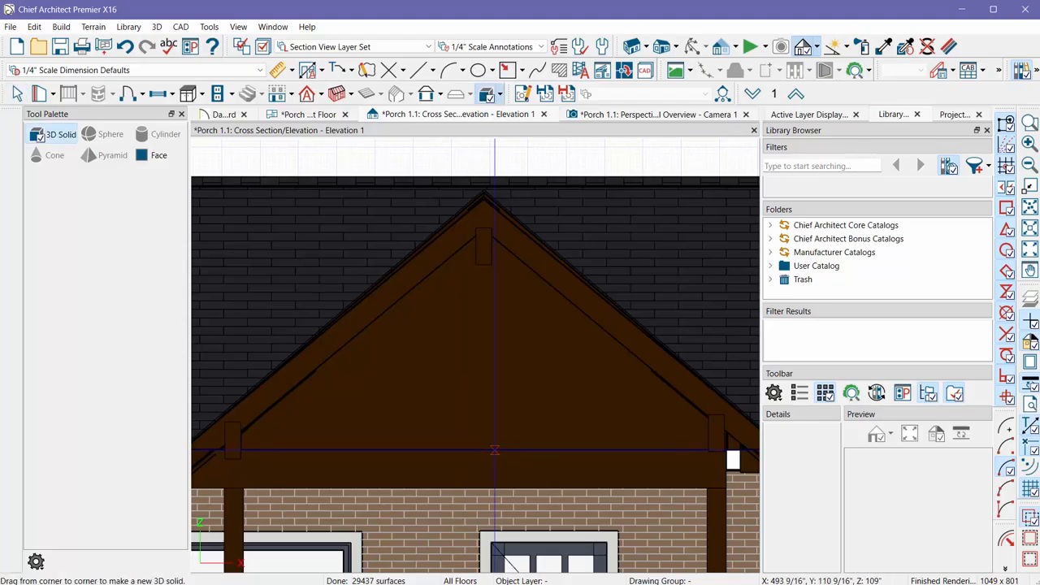
drag(495, 450, 472, 268)
Raise the vertical solid's top to the ridge beam's underside and align both sides with the beam, making it 5" wide
scroll(477, 249, up, 6)
click(512, 318)
scroll(506, 328, up, 2)
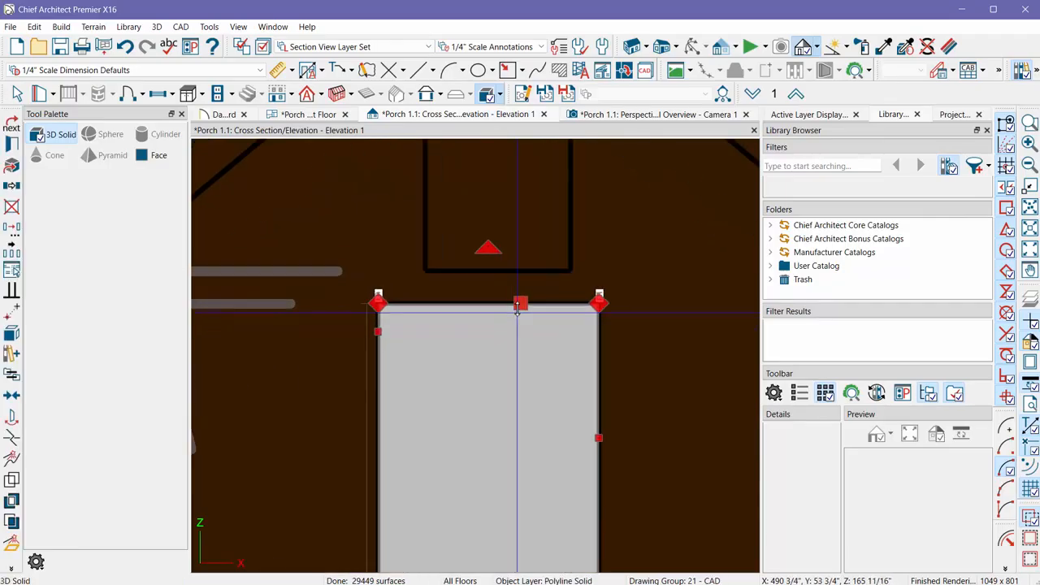
drag(518, 307, 518, 271)
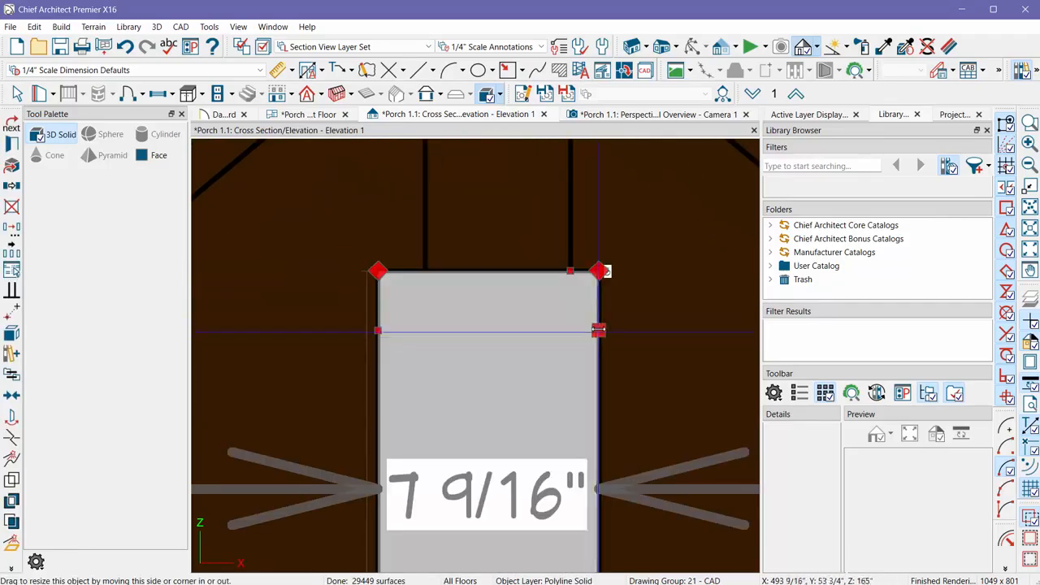
drag(602, 271, 571, 270)
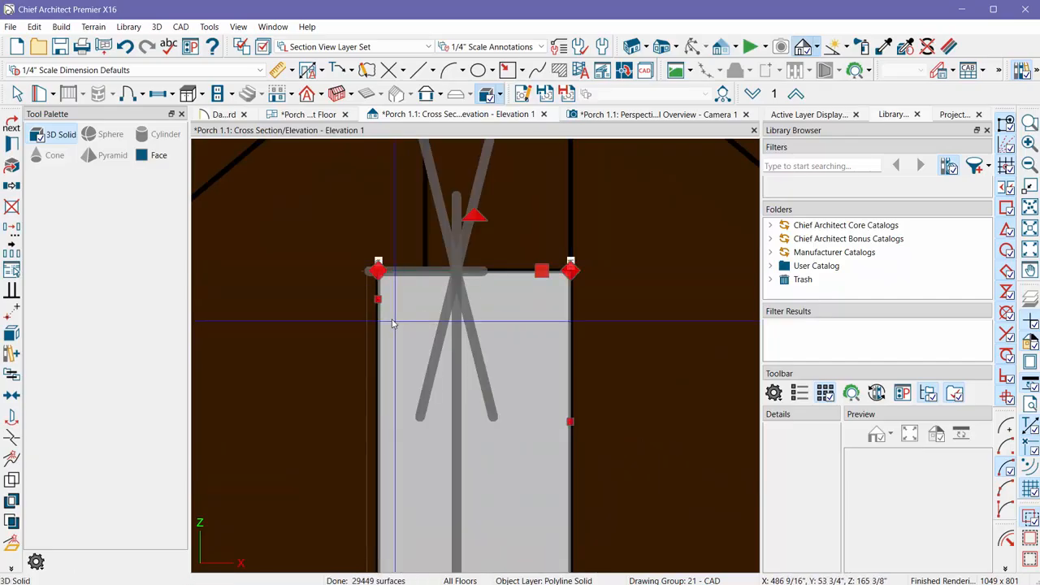
drag(378, 270, 425, 271)
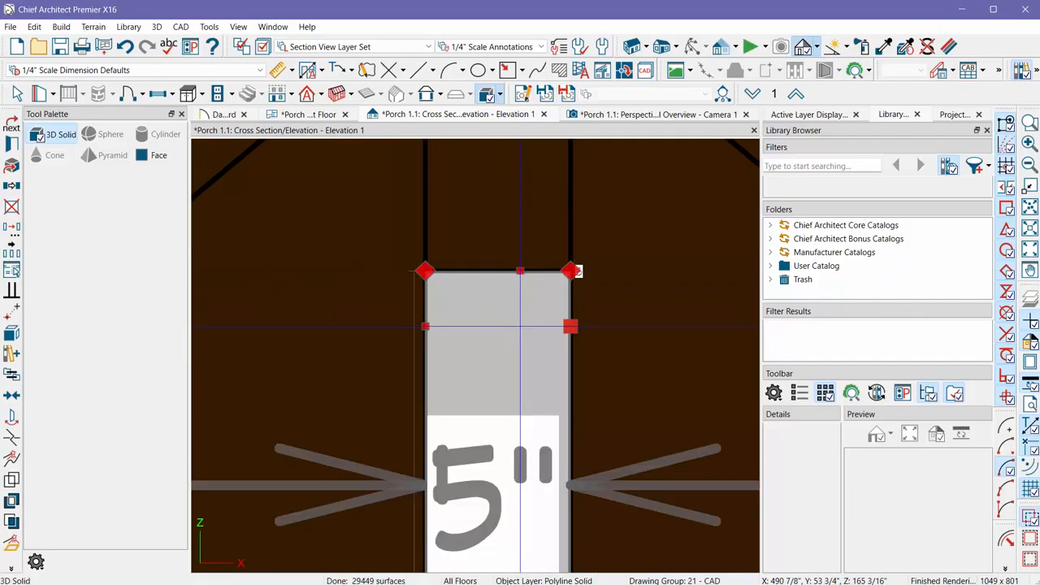
Set the vertical solid's depth and apply the Alder - Rich material sampled from the gable to it
double_click(523, 331)
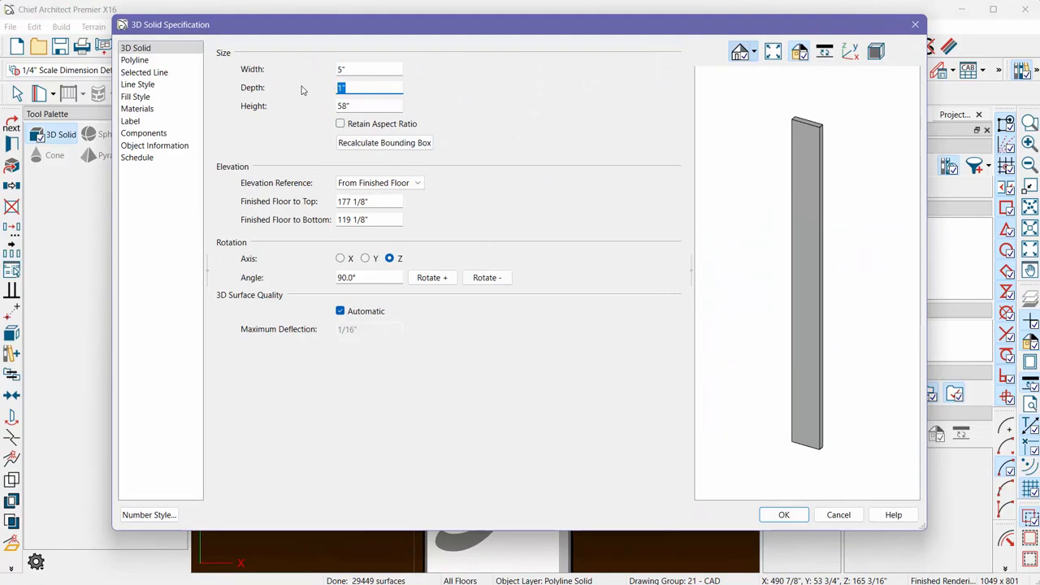
key(Return)
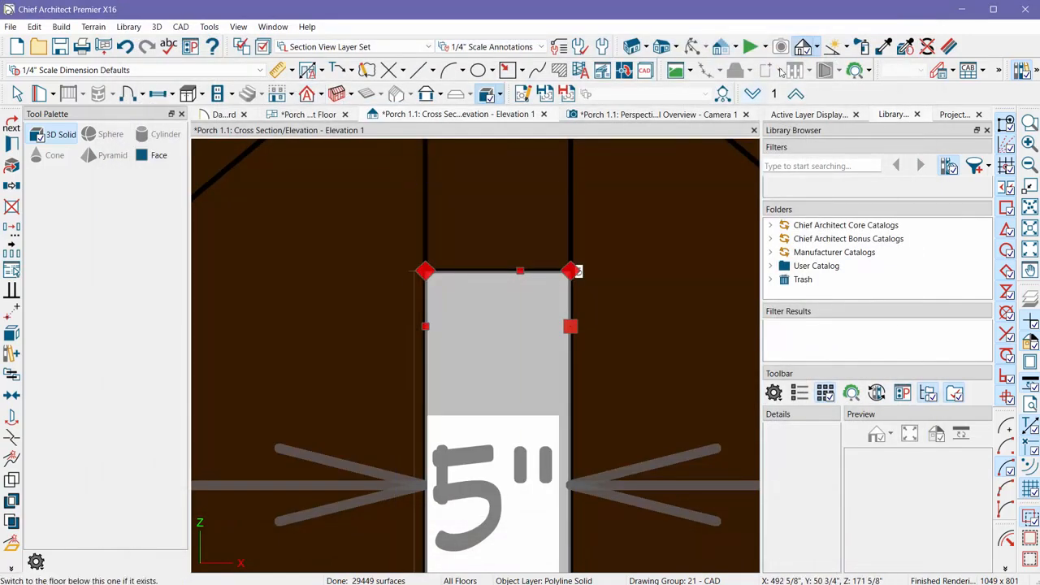
click(885, 49)
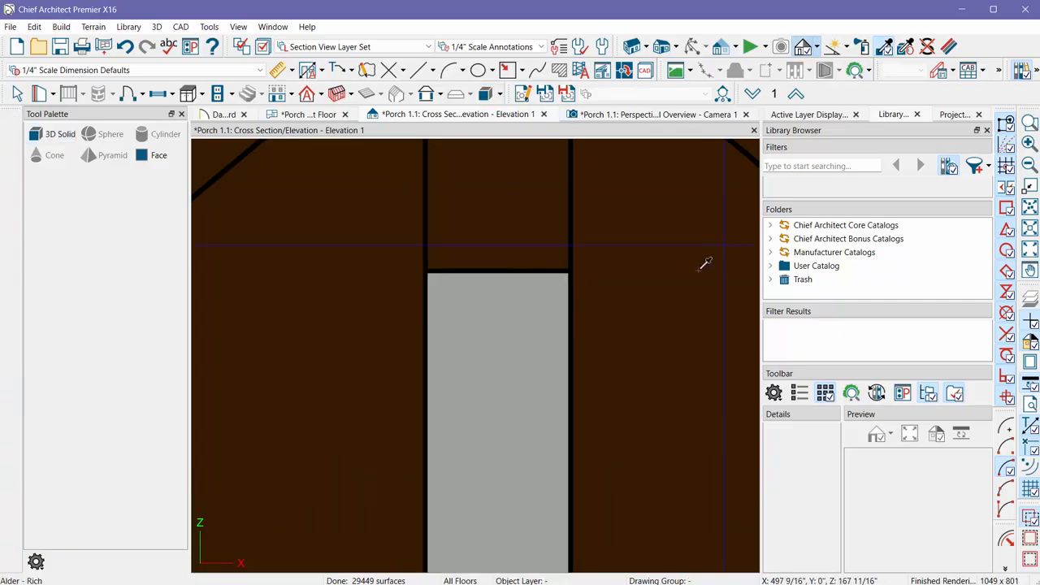
click(523, 396)
key(Escape)
scroll(451, 281, down, 8)
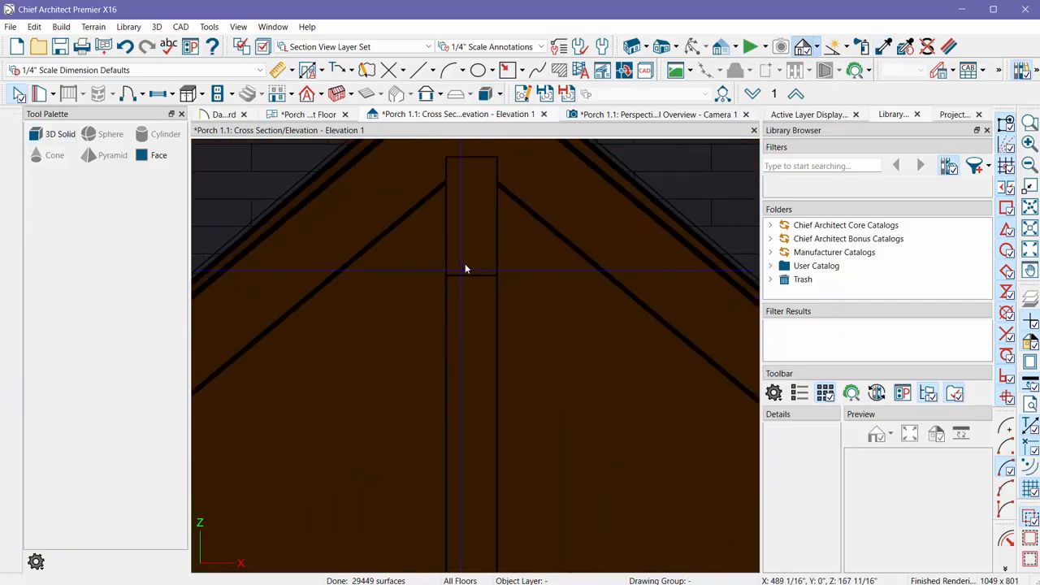
Delete the wood-clad attic wall behind the center post in the porch gable to open up the truss
click(623, 116)
drag(631, 403, 550, 378)
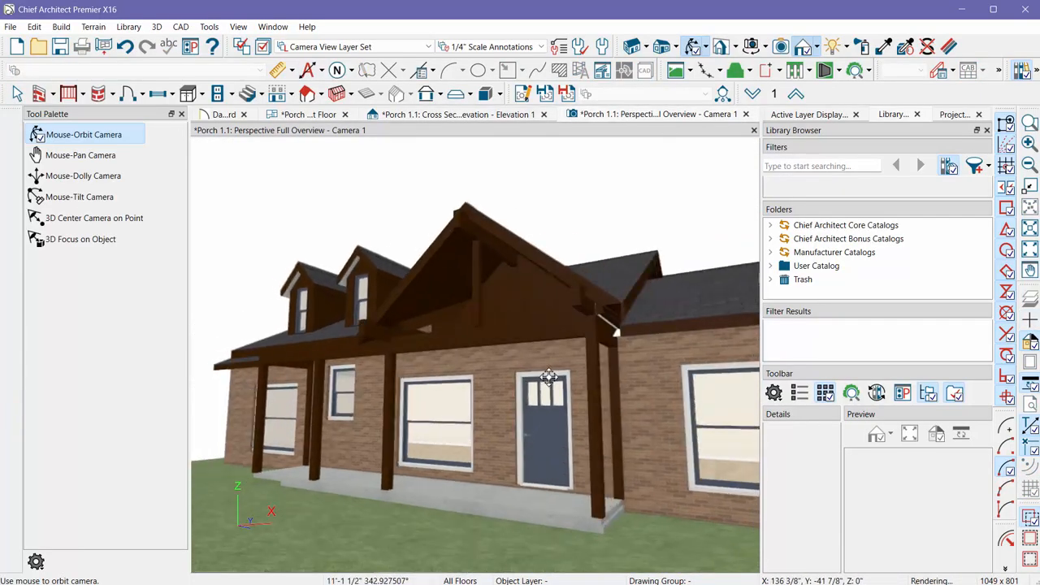
scroll(542, 296, up, 3)
key(Escape)
click(546, 305)
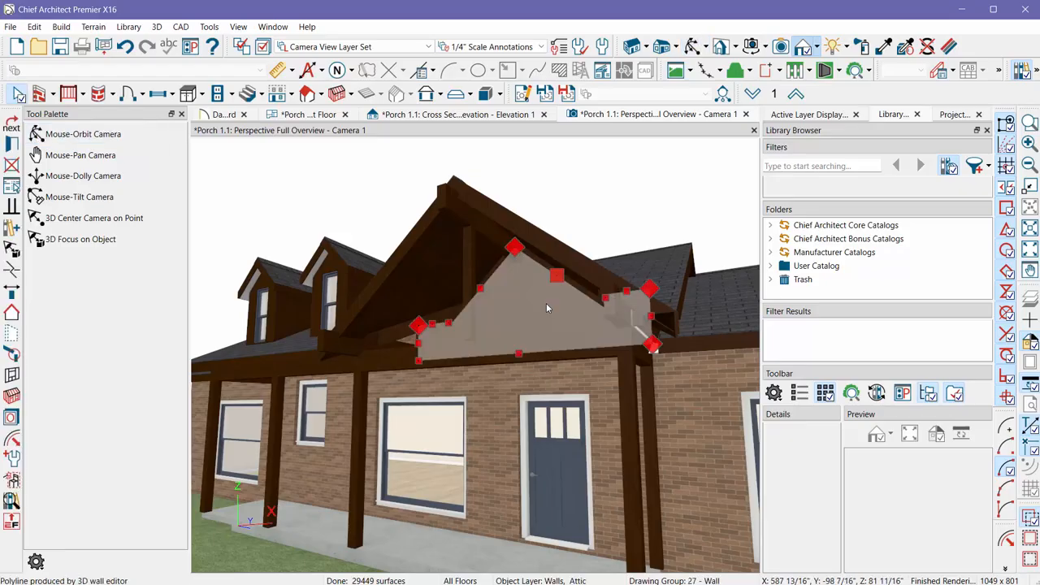
key(Delete)
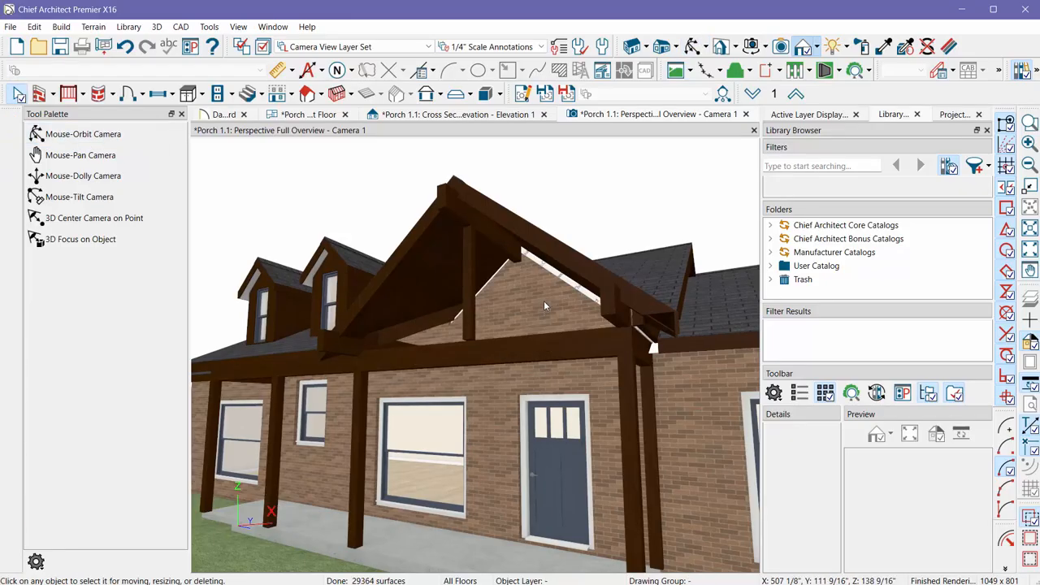
Open the specification of the brick attic wall behind the porch gable and accept retaining it without automatic regeneration
key(space)
scroll(642, 243, down, 3)
drag(621, 319, 642, 392)
scroll(616, 344, up, 3)
key(Escape)
click(602, 321)
double_click(602, 321)
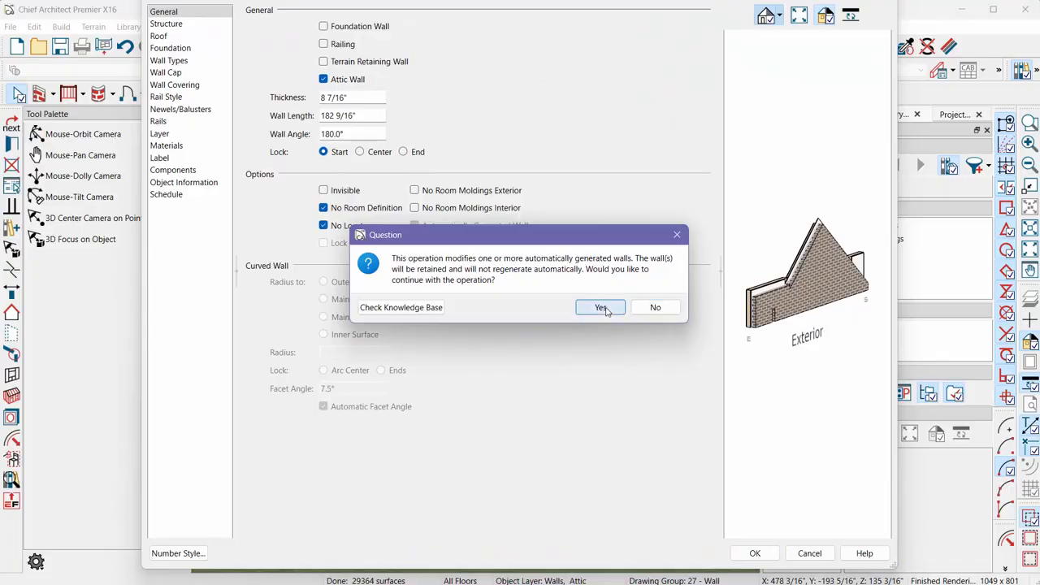
click(604, 310)
key(Escape)
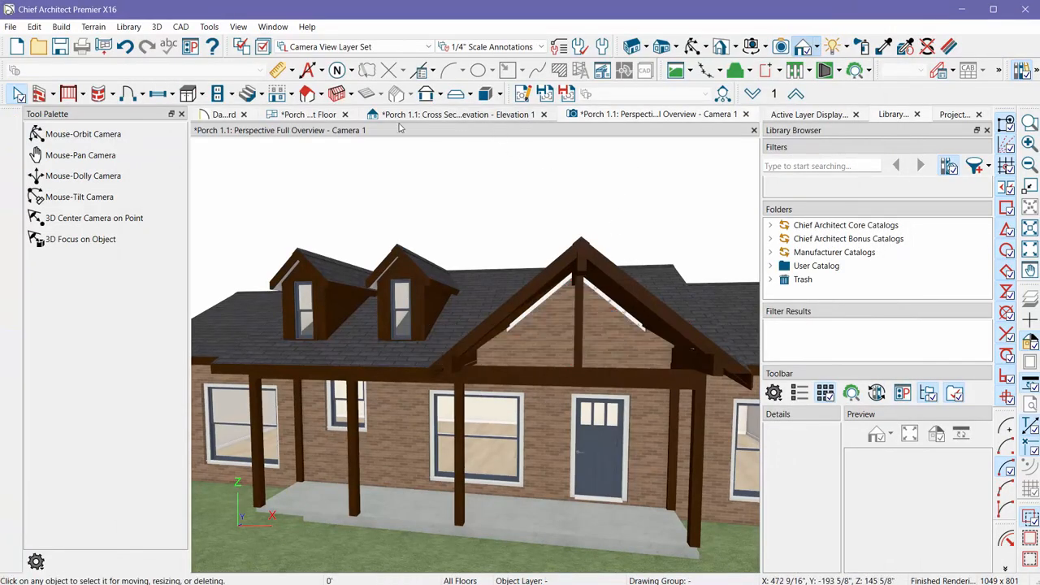
Move the right edge of the roof plane's V-shaped valley cutout slightly inward in the 1st floor plan
click(312, 116)
scroll(505, 183, up, 3)
key(space)
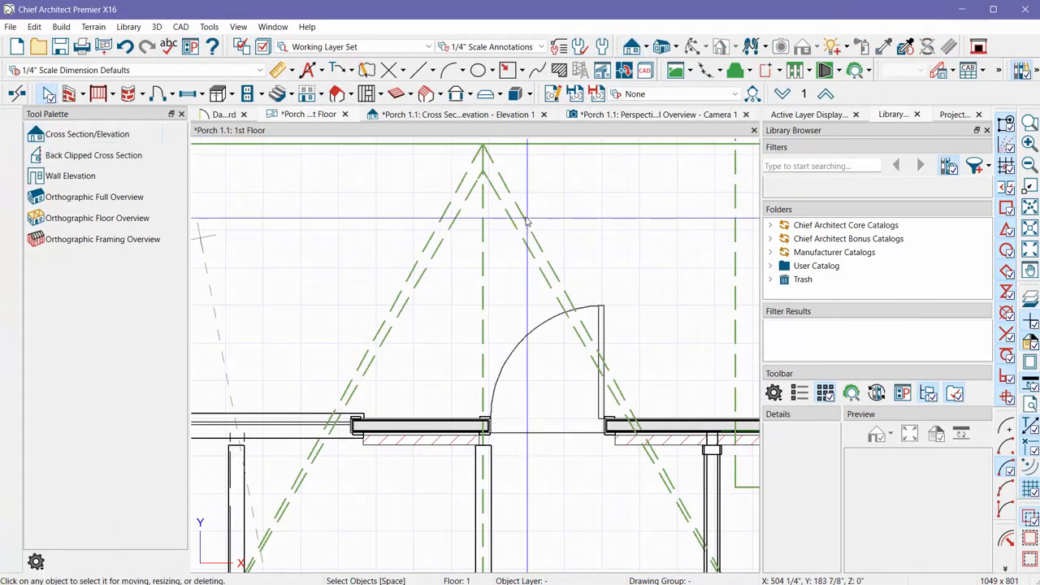
click(530, 254)
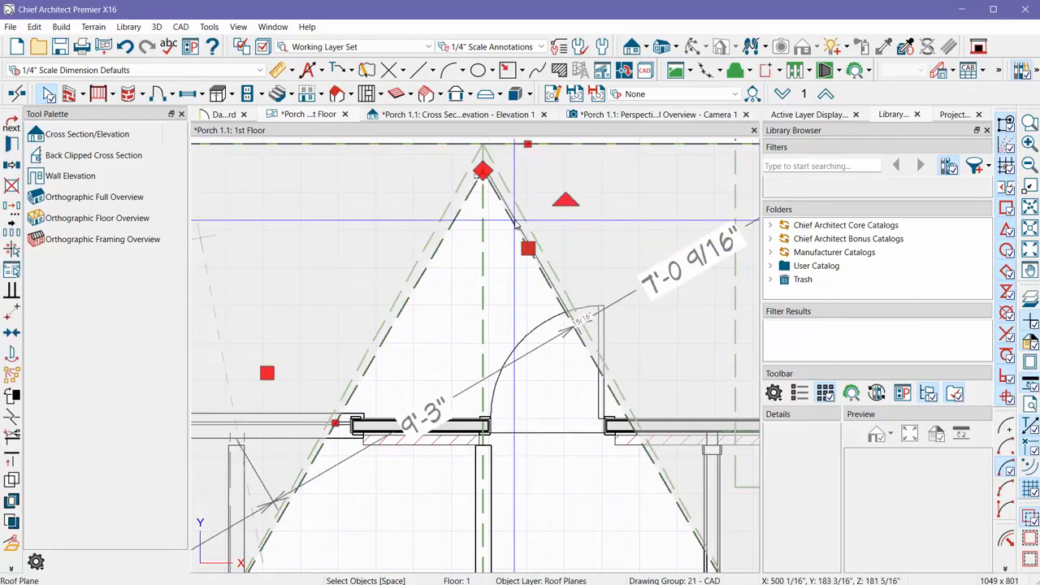
drag(529, 246, 522, 250)
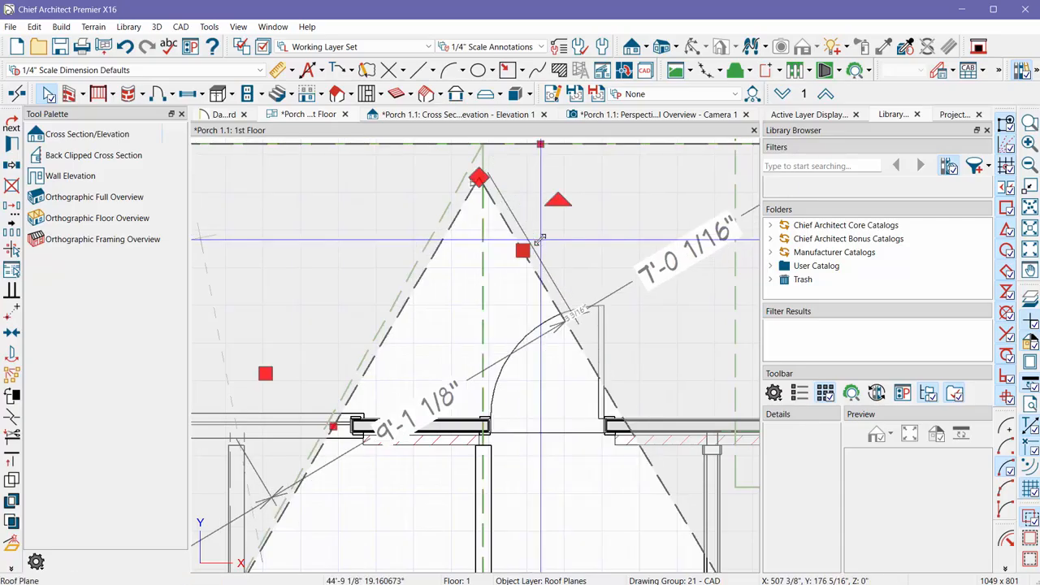
Move the left edge of the roof plane's V-shaped valley cutout slightly outward and join it with the porch gable's roof plane
click(439, 257)
drag(441, 258, 431, 250)
scroll(430, 249, down, 3)
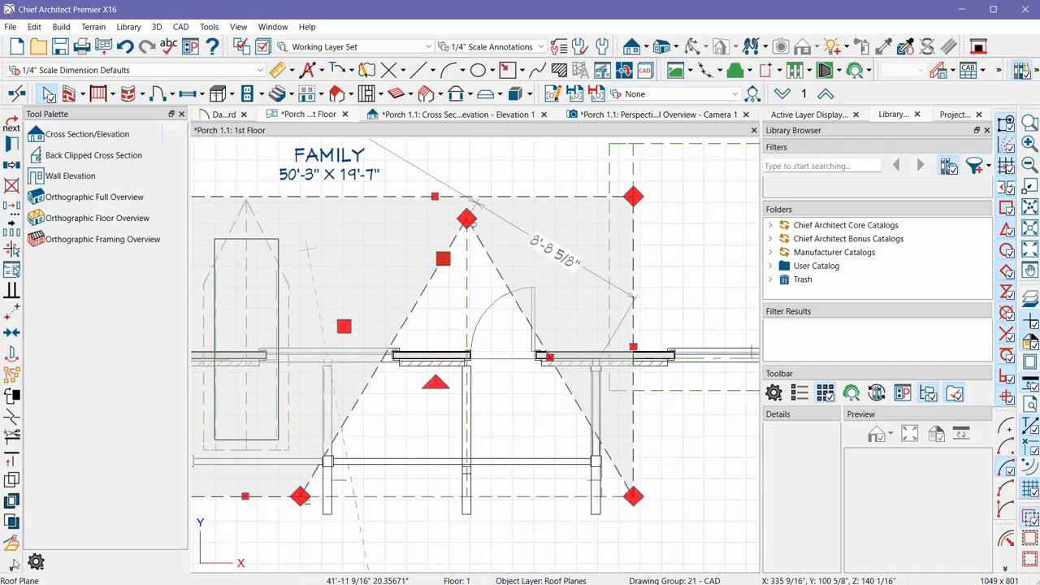
click(11, 572)
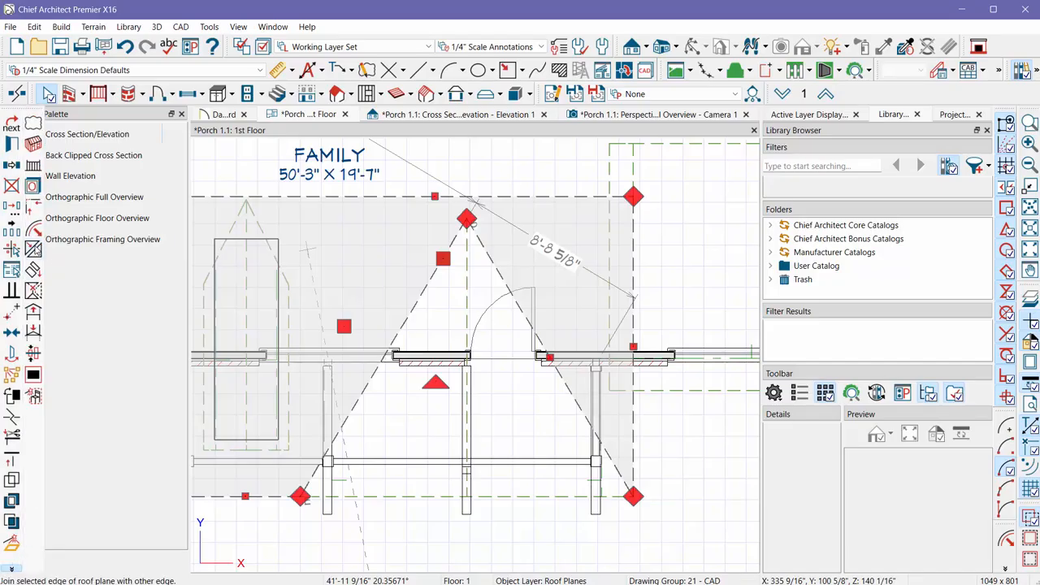
click(33, 250)
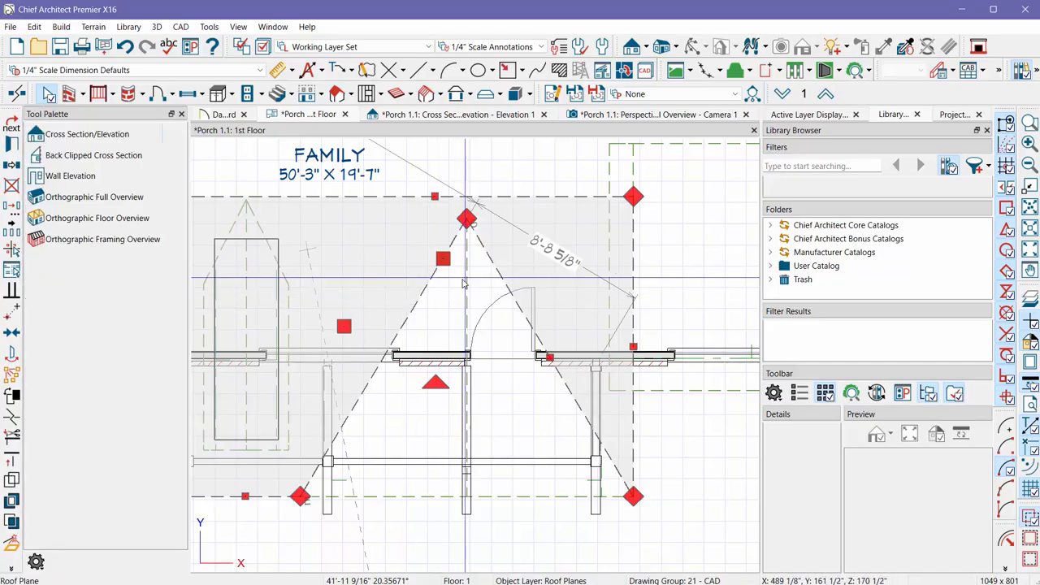
Open the specification of the brick attic wall behind the porch gable in the camera view, accept it, and check the wall's outline
click(609, 114)
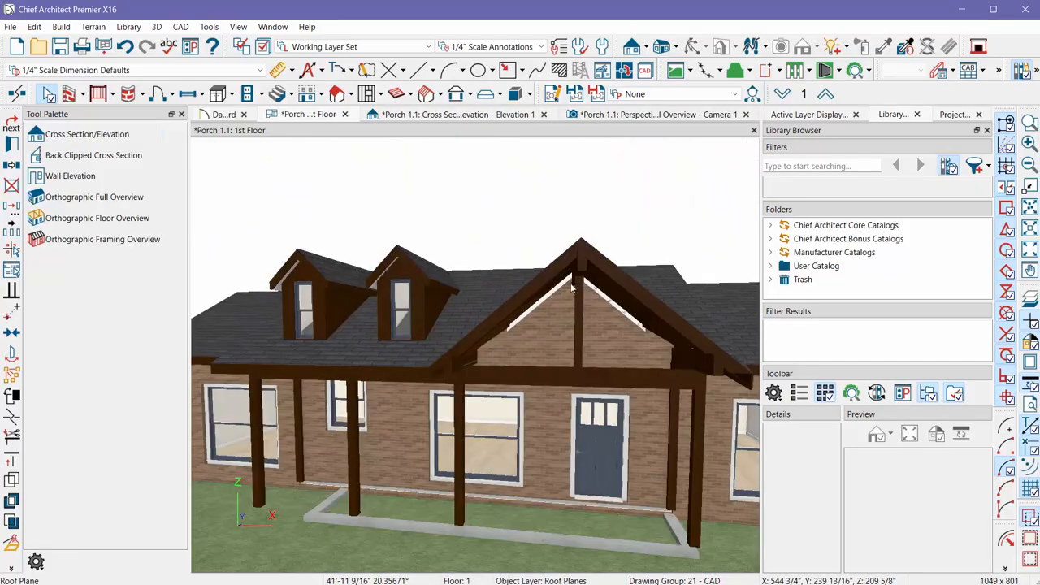
double_click(613, 350)
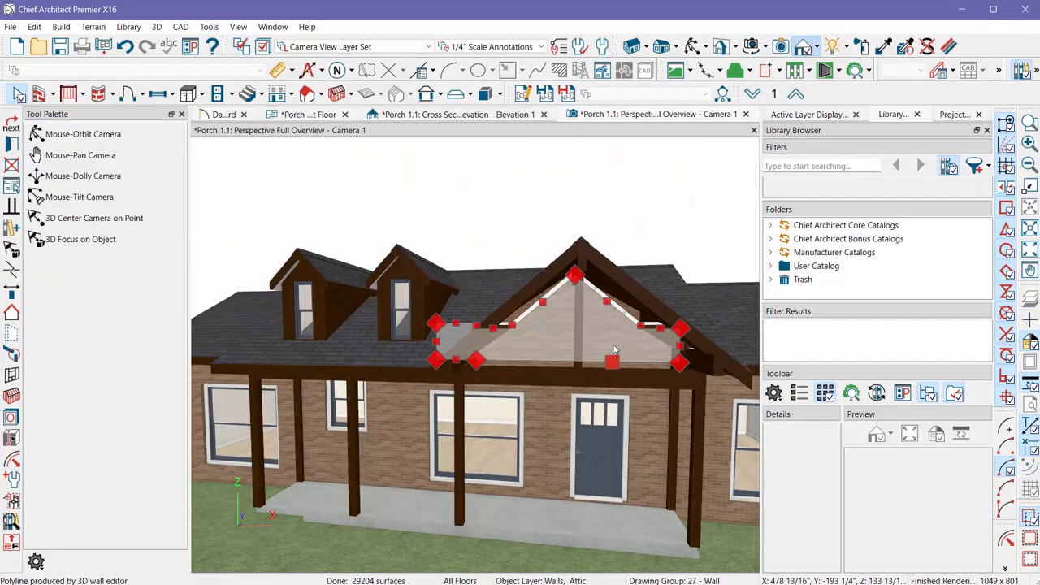
click(744, 555)
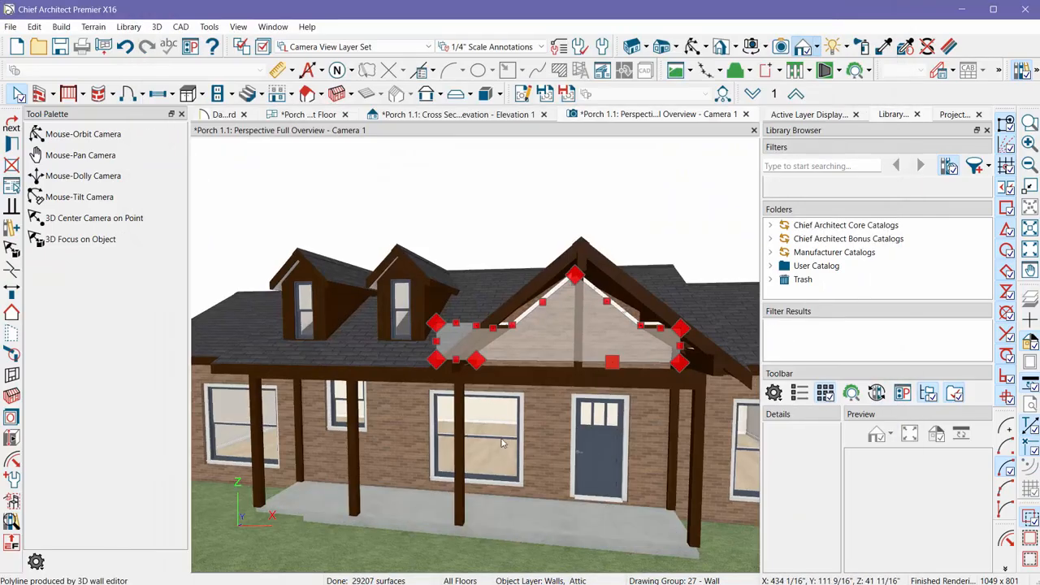
scroll(553, 332, up, 4)
scroll(447, 320, down, 4)
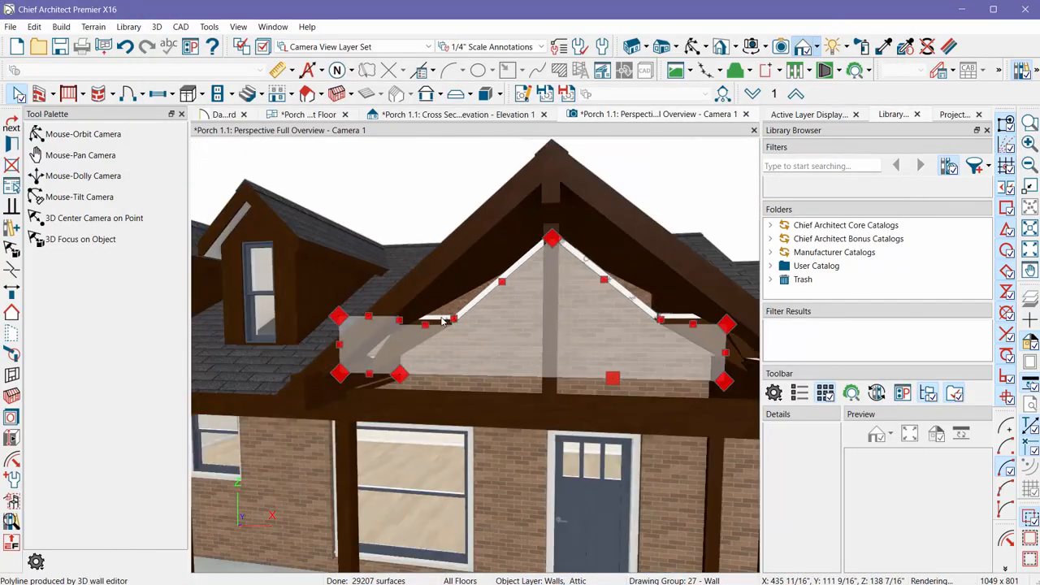
scroll(530, 282, down, 3)
Turn off Roof Over This Room in the structure settings of the porch room beneath the gable
drag(561, 287, 562, 325)
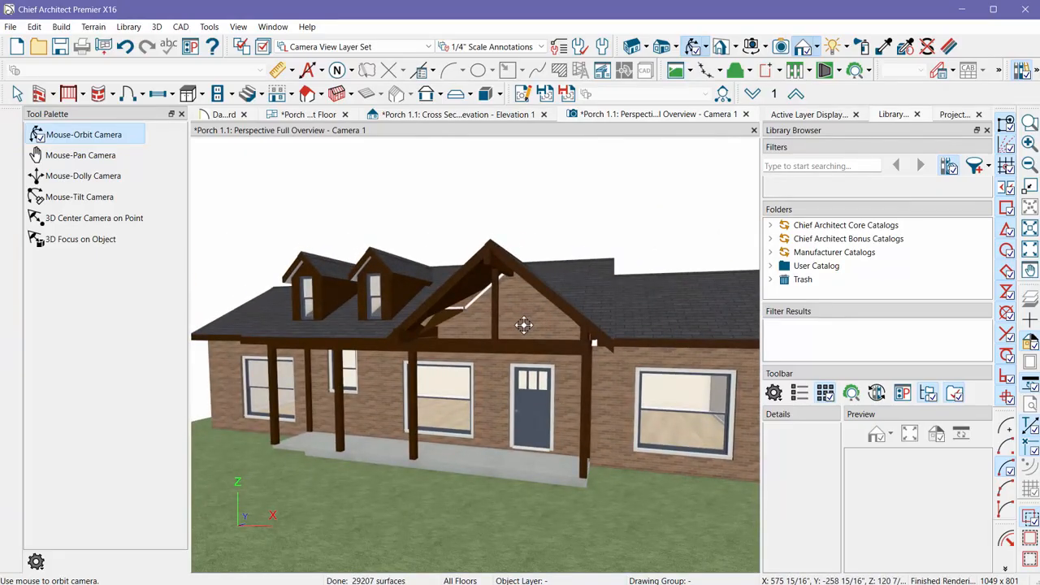
scroll(508, 331, up, 3)
drag(509, 332, 564, 371)
key(space)
click(528, 533)
double_click(528, 532)
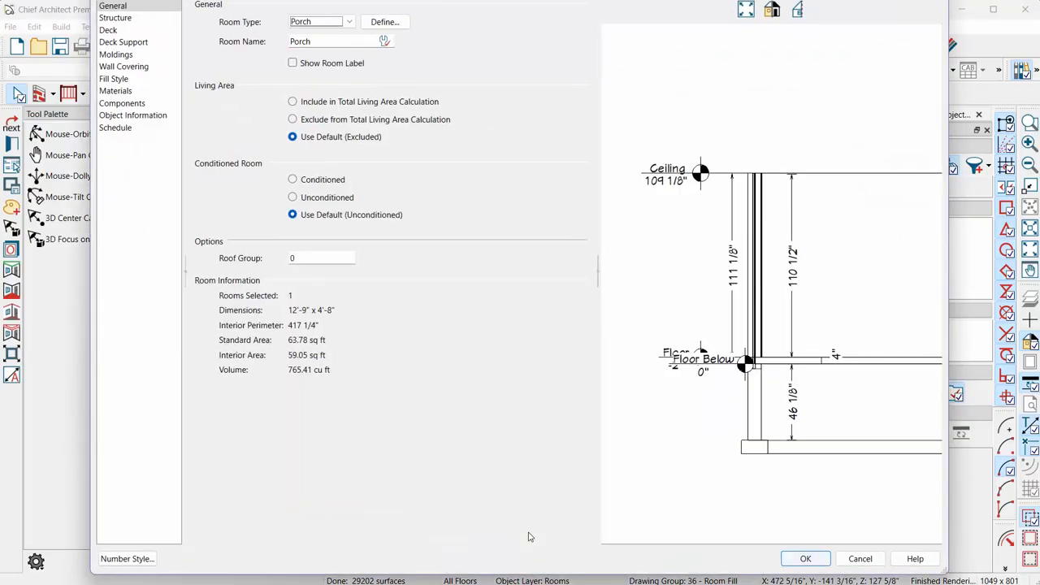
click(860, 558)
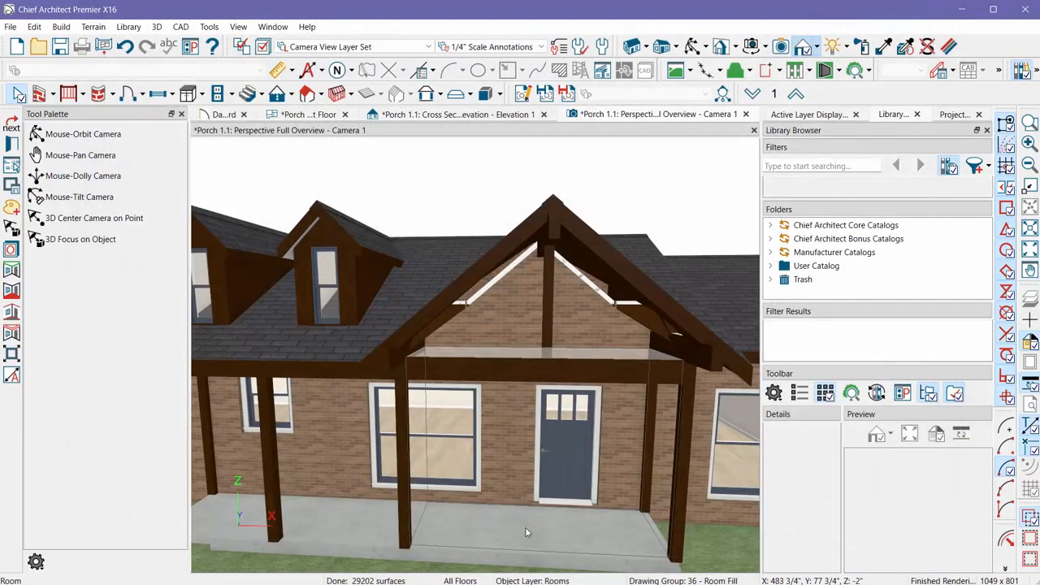
double_click(525, 533)
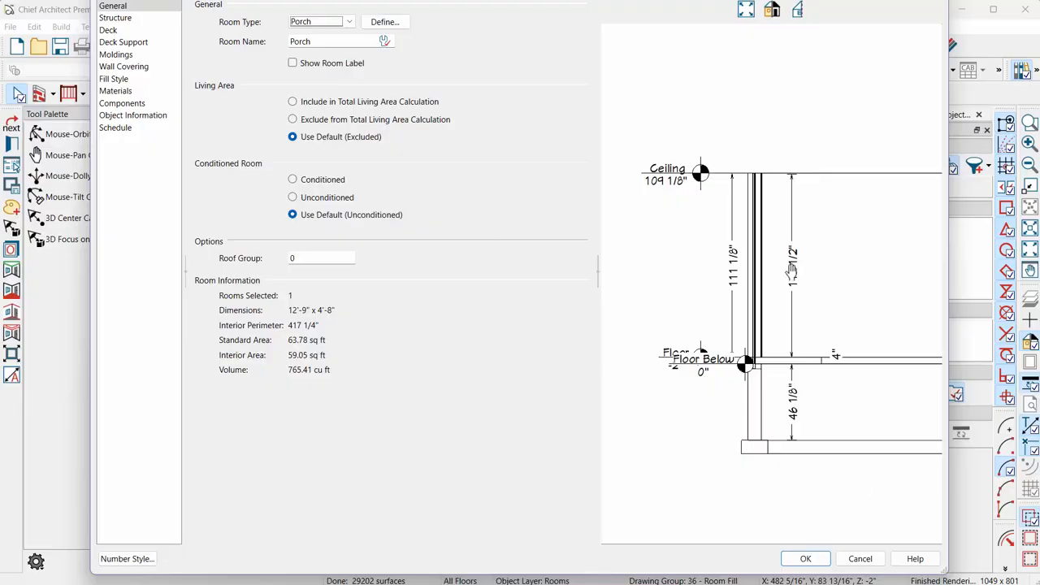
click(116, 17)
click(358, 242)
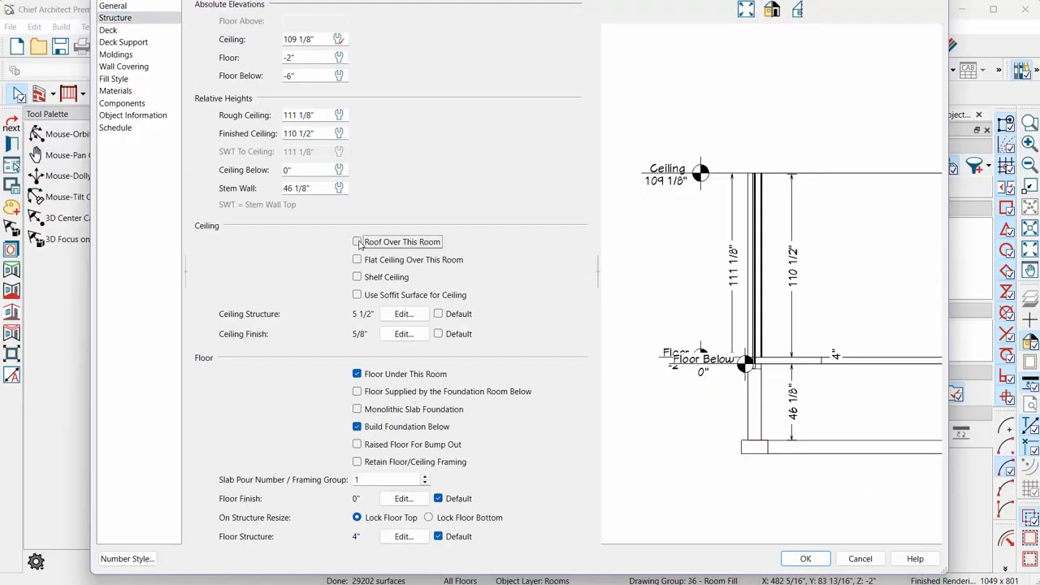
click(798, 558)
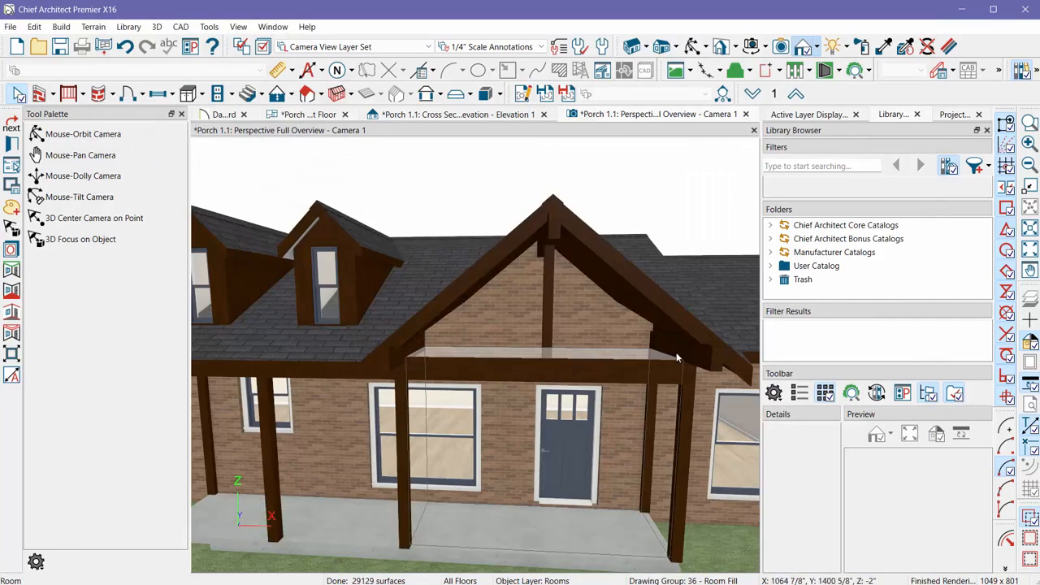
Move the gable's center post onto the horizontal beam in the floor plan and match its depth to the beam's thickness, about 3 9/16"
click(693, 47)
scroll(549, 401, down, 3)
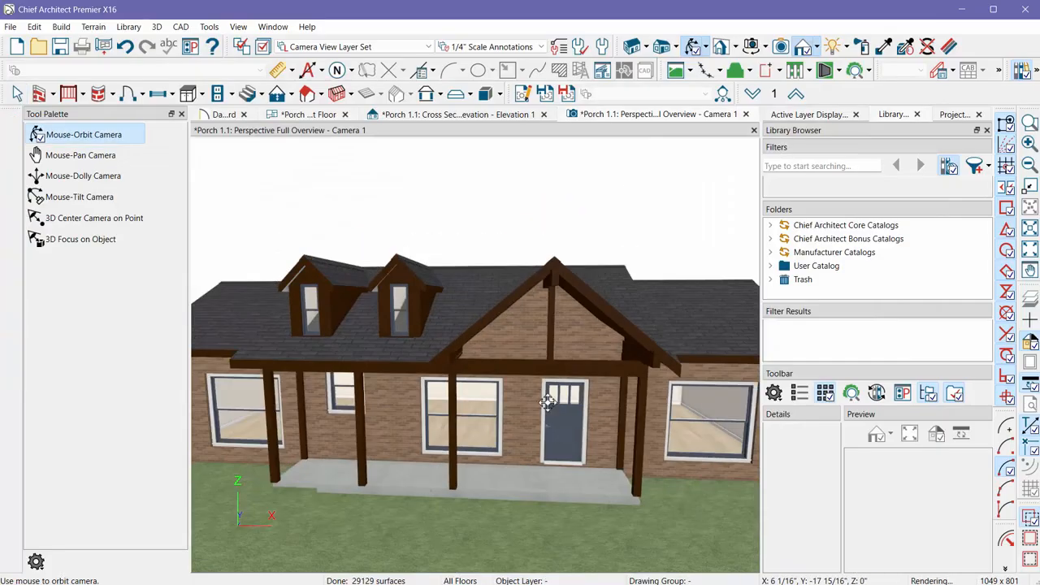
mouse_move(549, 402)
mouse_down()
mouse_move(404, 389)
mouse_move(499, 406)
mouse_move(636, 399)
mouse_move(529, 399)
mouse_move(520, 441)
mouse_move(653, 396)
mouse_move(529, 402)
mouse_move(556, 417)
mouse_move(636, 393)
mouse_move(530, 412)
mouse_up()
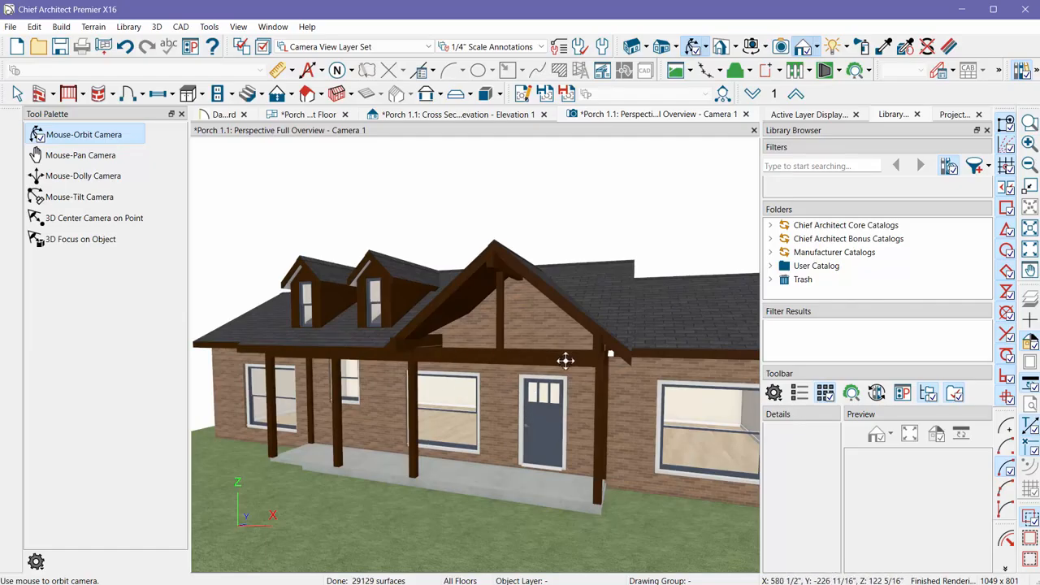
drag(469, 349, 519, 354)
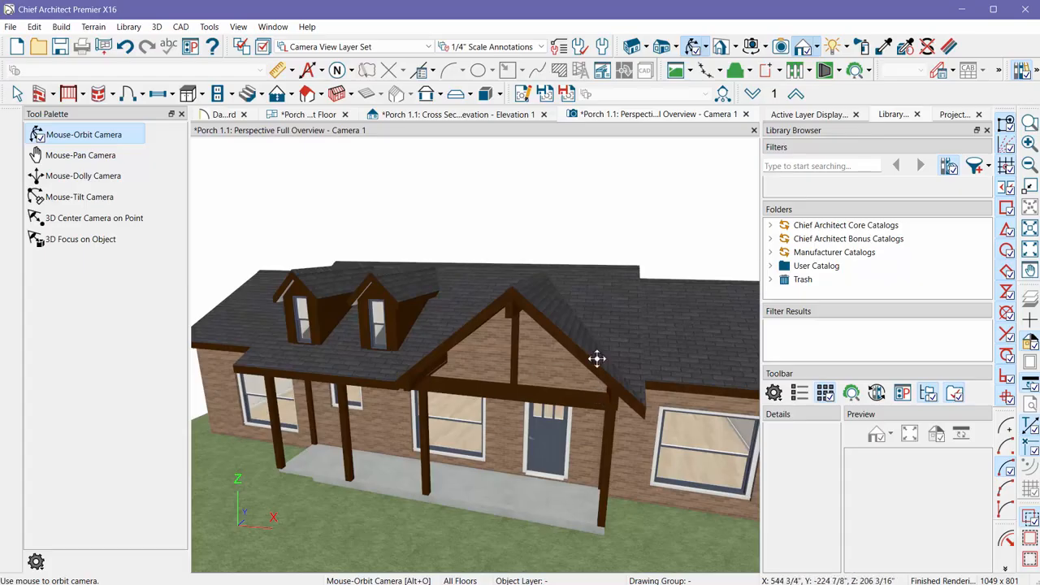
click(494, 115)
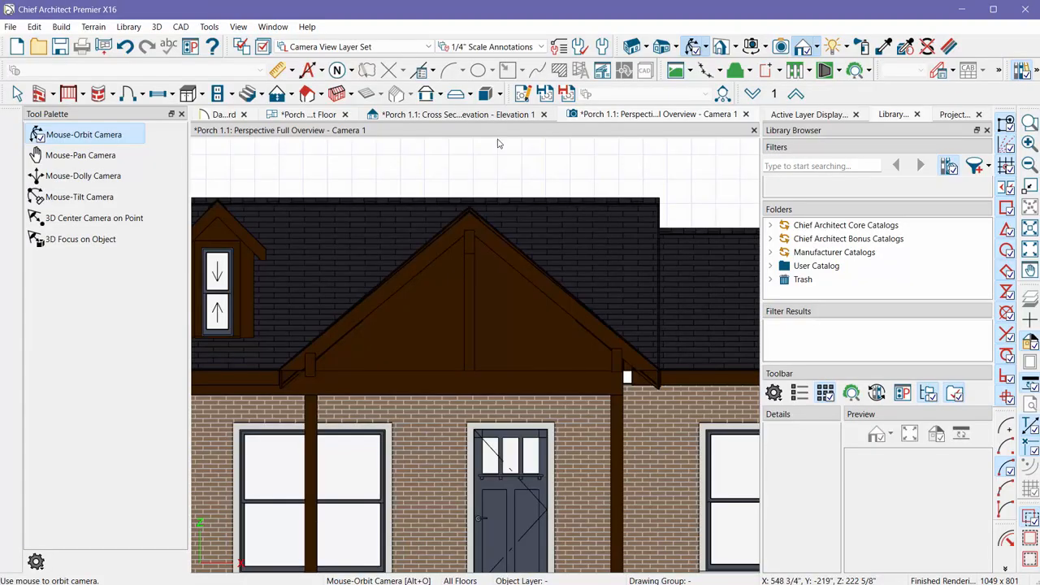
click(469, 312)
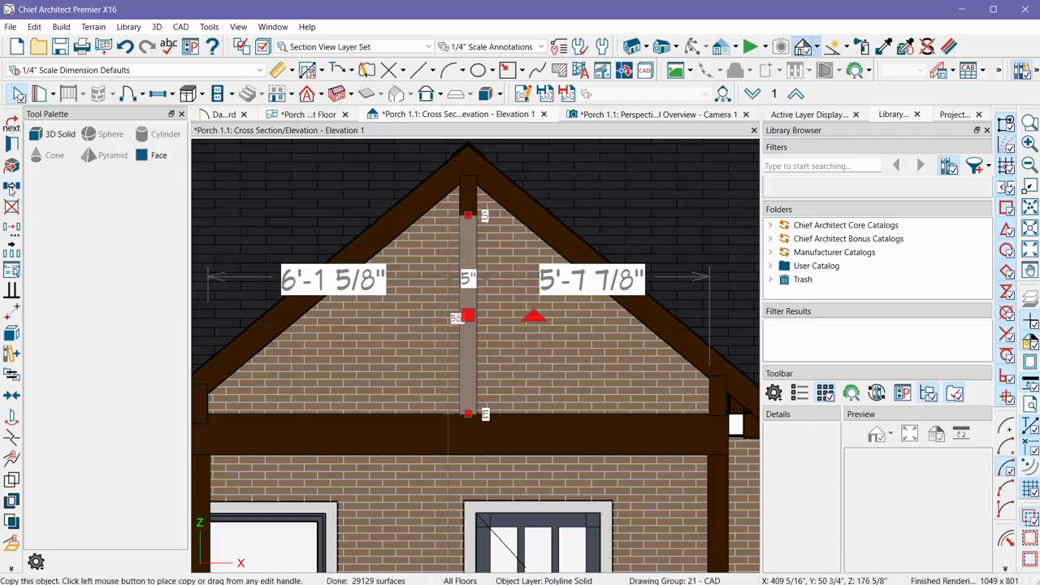
click(301, 117)
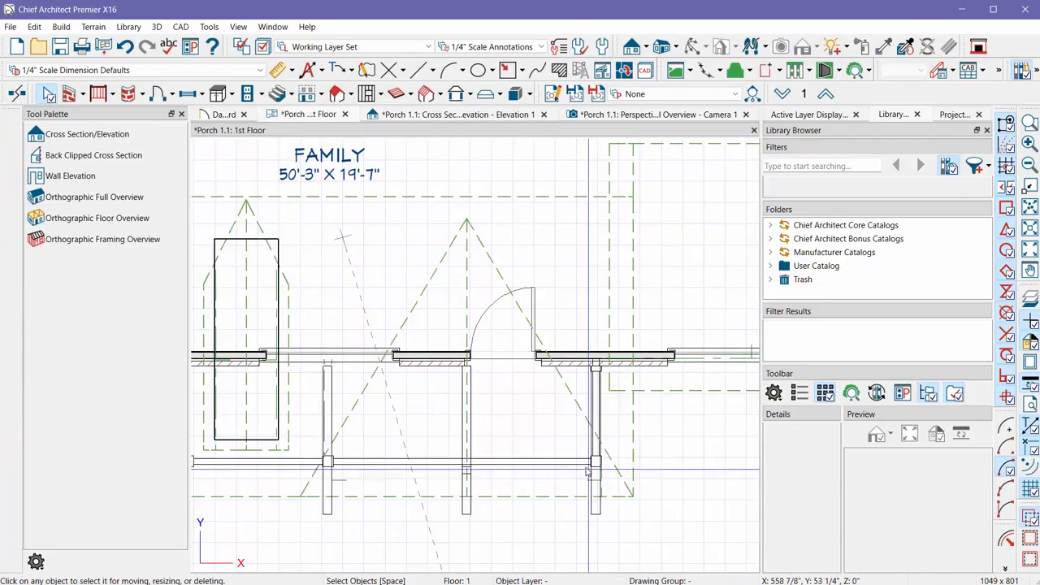
scroll(437, 524, up, 6)
click(486, 394)
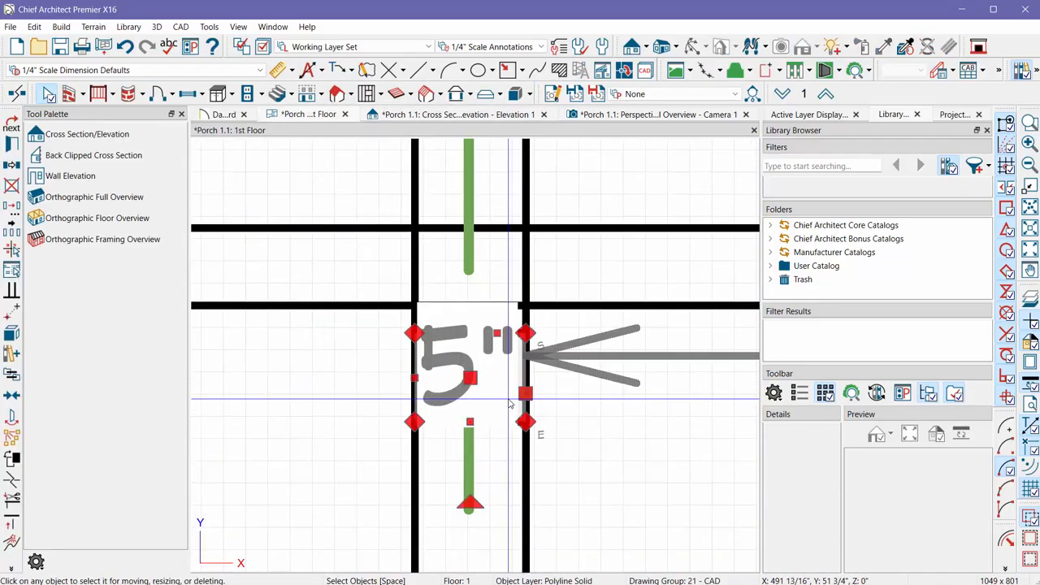
drag(485, 394, 469, 270)
scroll(437, 432, down, 2)
scroll(456, 353, up, 3)
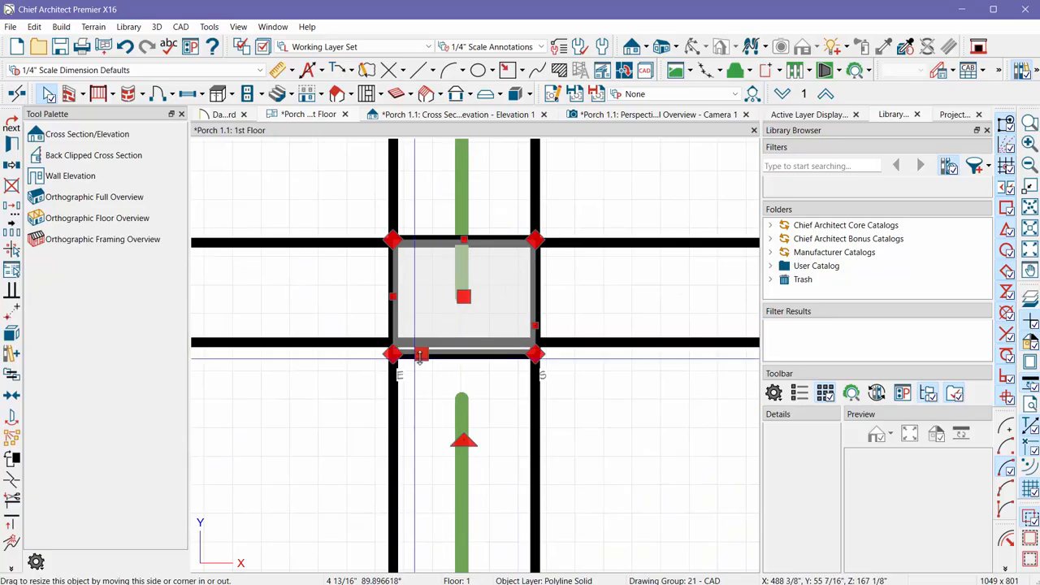
drag(420, 355, 425, 342)
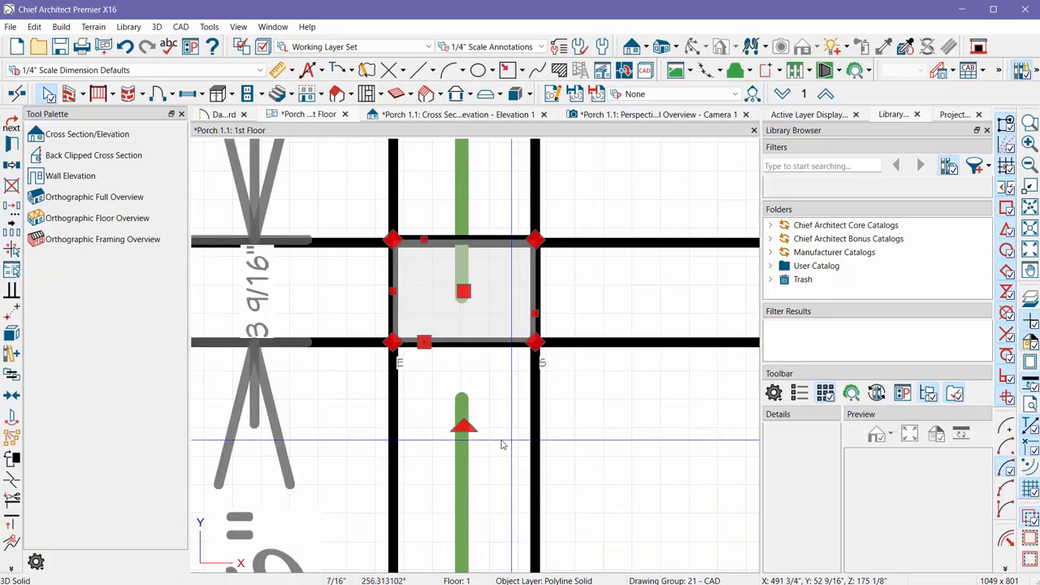
Adjust the center post's ends in the elevation so it spans from the horizontal beam's top to the ridge beam's underside, about 58" tall
click(490, 115)
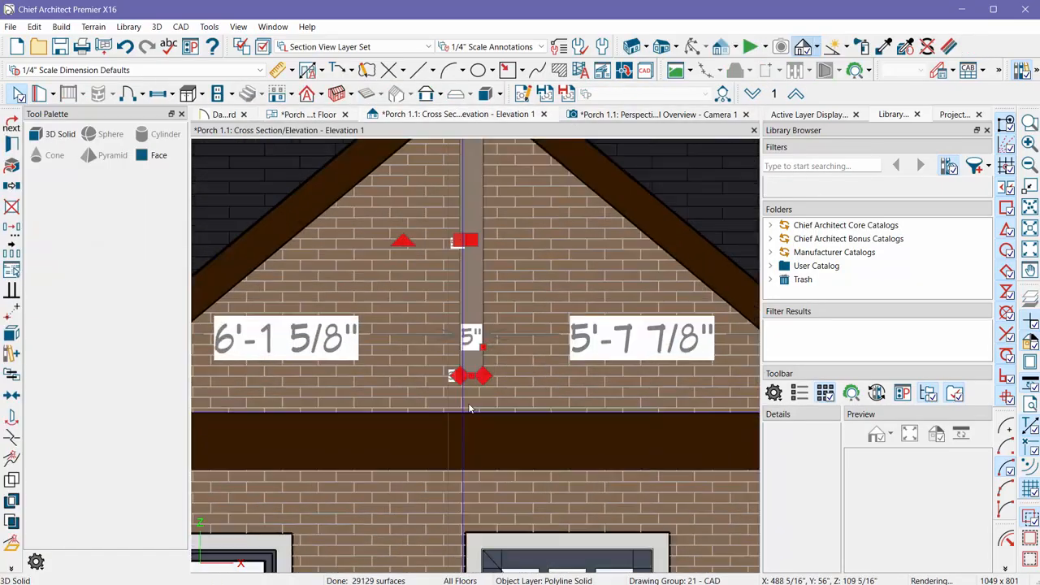
scroll(469, 409, up, 1)
drag(472, 367, 472, 414)
scroll(533, 434, down, 2)
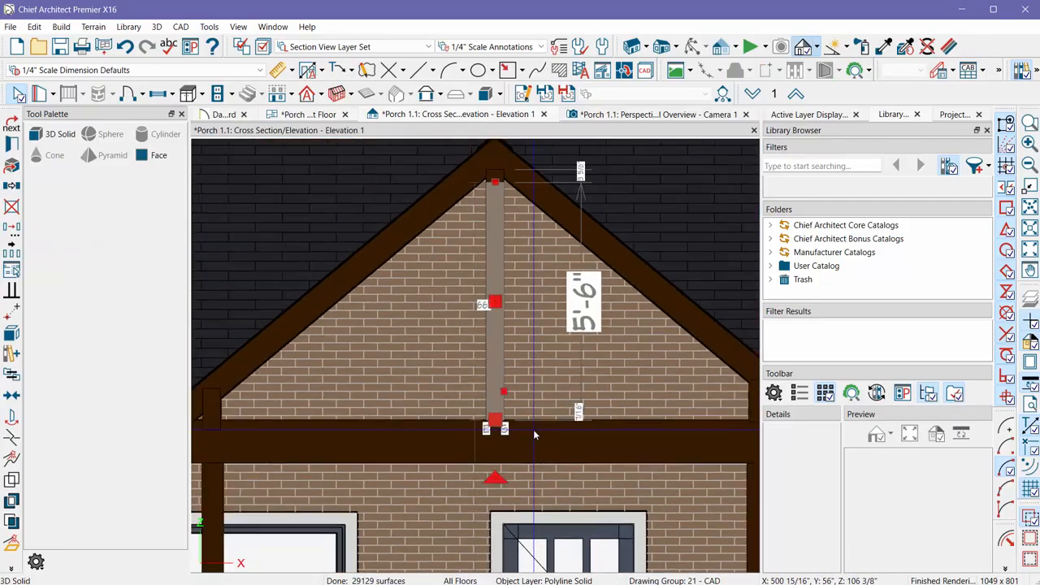
scroll(534, 434, down, 1)
scroll(512, 261, up, 5)
drag(490, 193, 490, 263)
scroll(448, 241, down, 5)
key(Escape)
scroll(488, 355, up, 2)
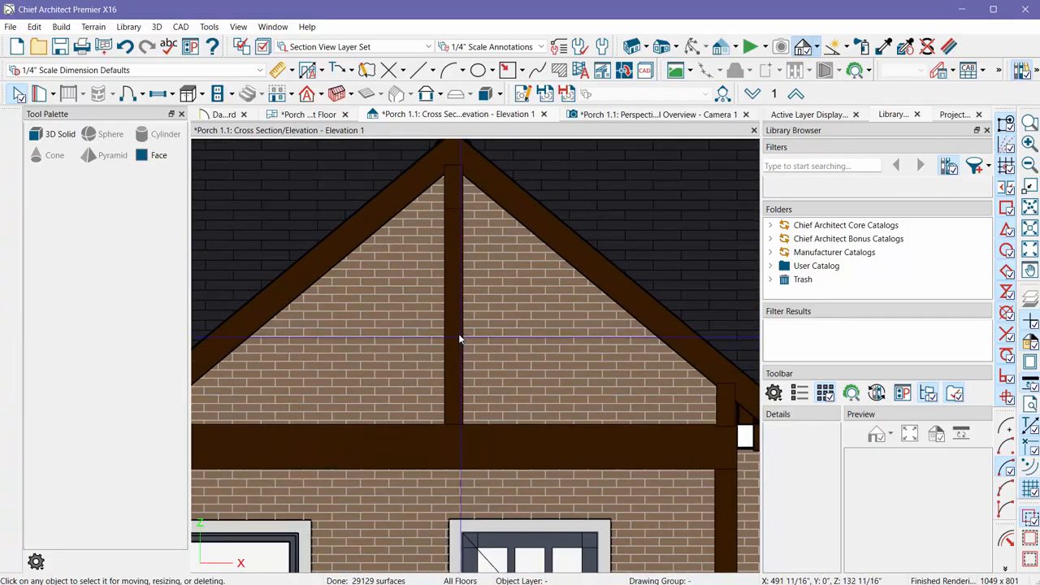
Copy the center post, rotate the copy about 45°, and move it point to point so it braces the post's base to the left rafter
click(622, 115)
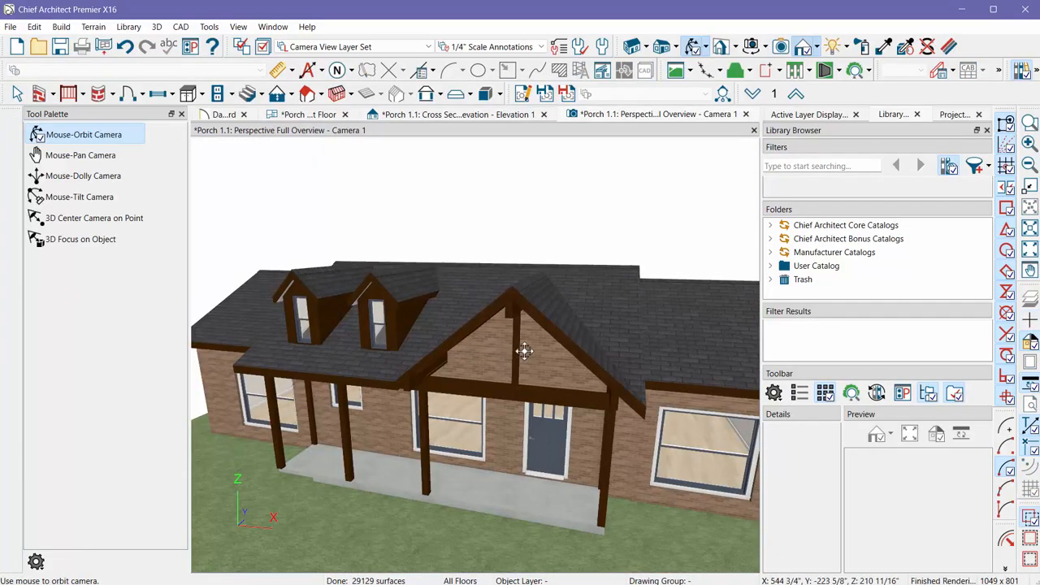
drag(525, 351, 513, 316)
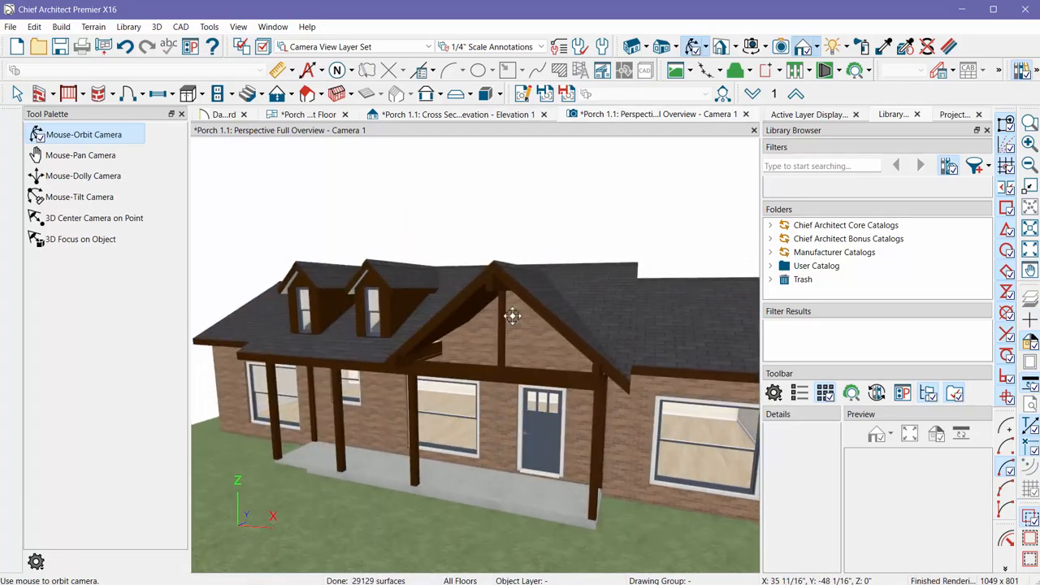
click(435, 114)
click(448, 322)
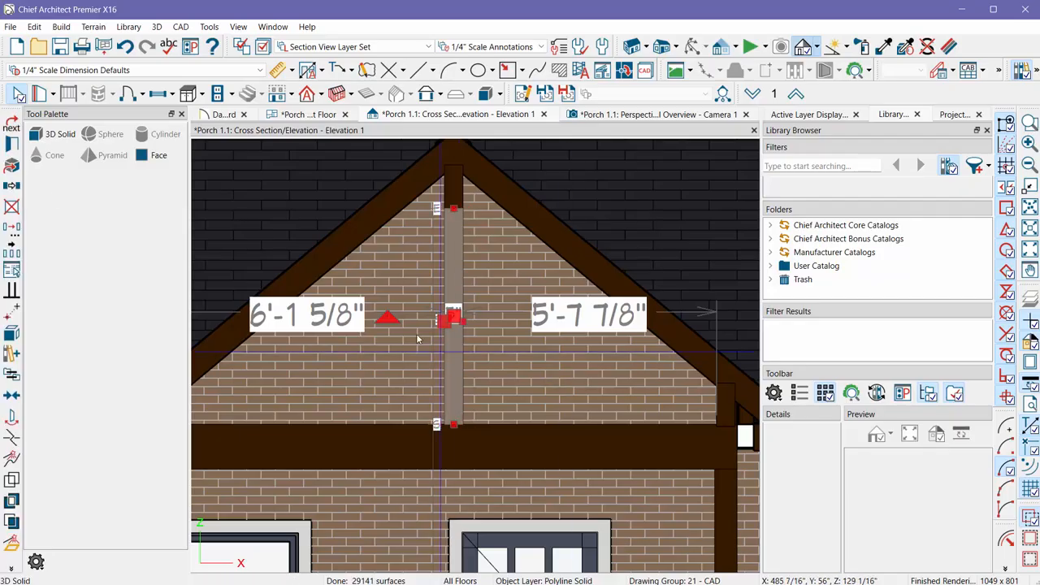
drag(388, 318, 402, 364)
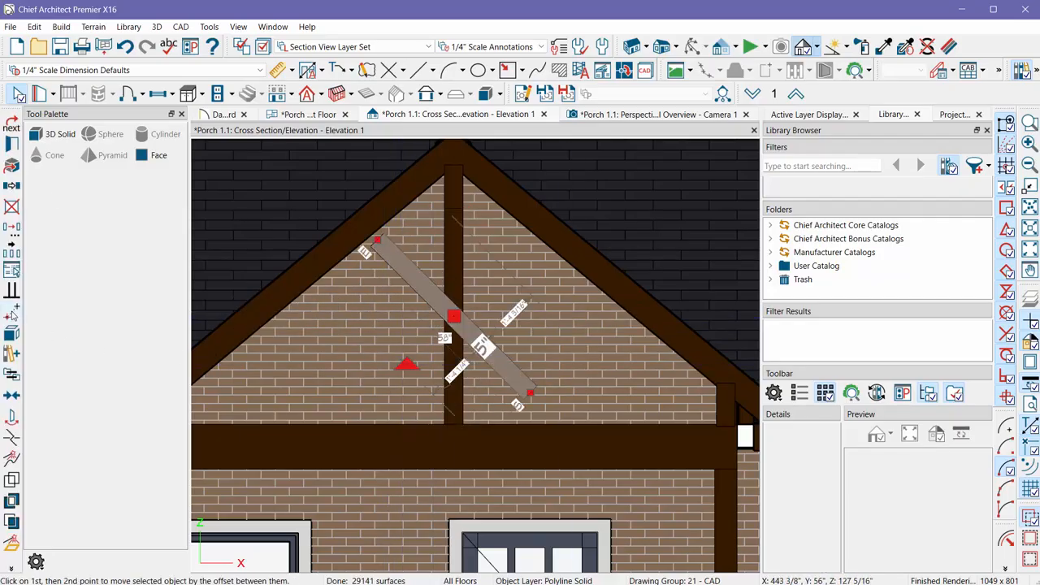
click(11, 315)
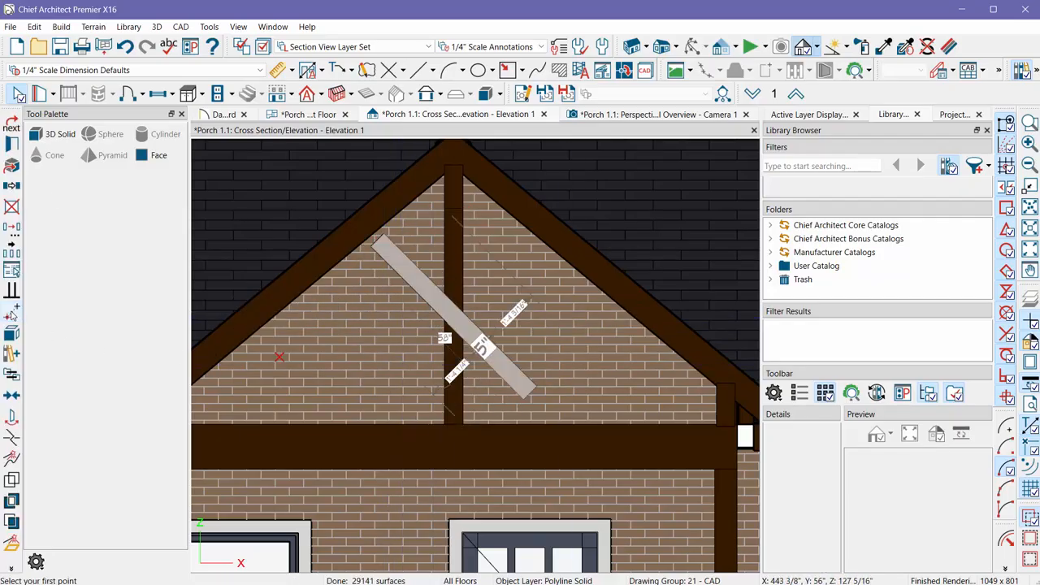
click(528, 395)
click(446, 423)
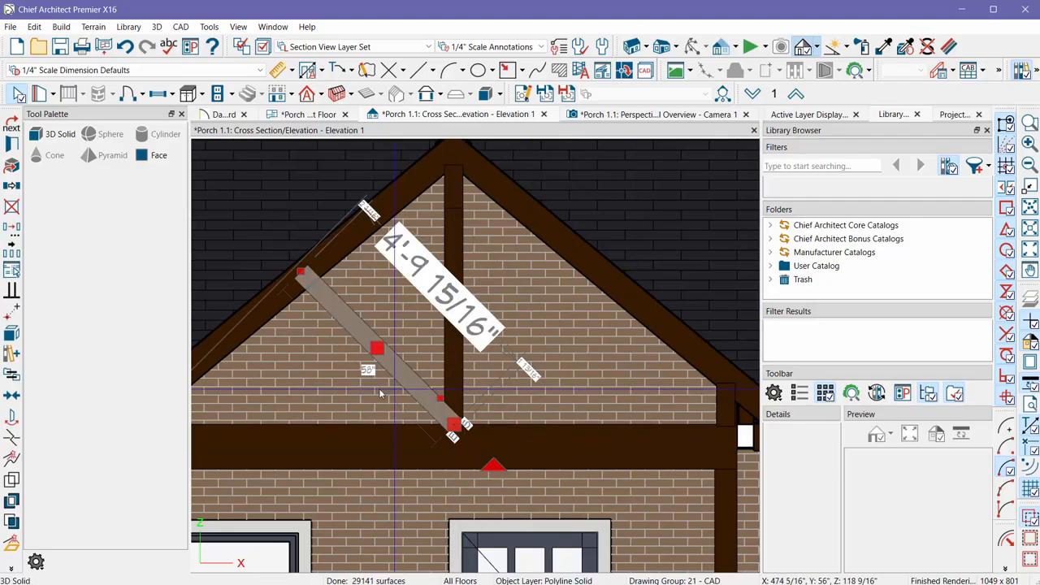
key(Escape)
Copy the center post, rotate the copy about 45° toward the right rafter, and move it point to point to the post's base as the right brace
click(454, 363)
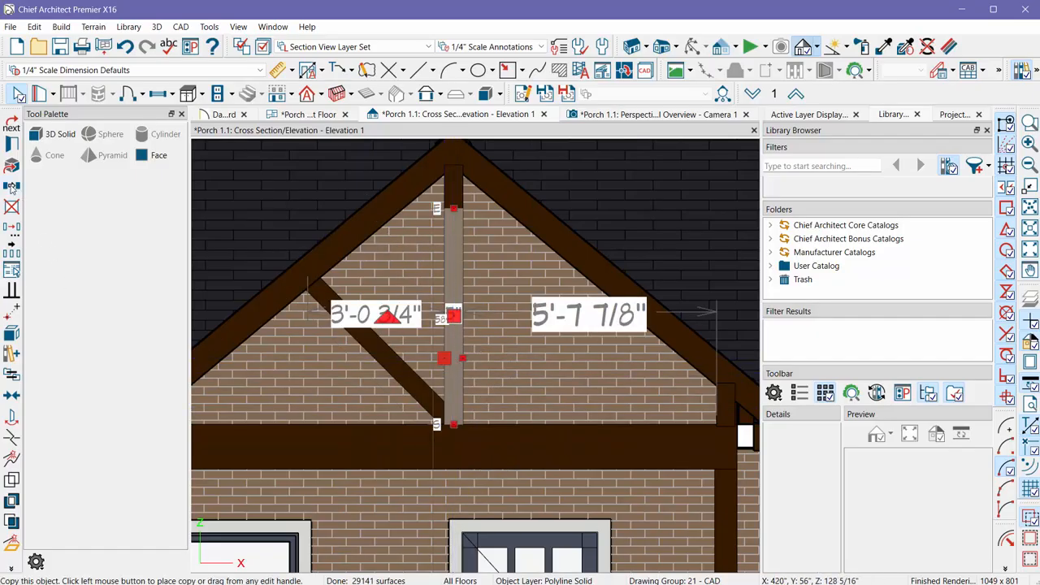
drag(394, 320, 418, 274)
click(12, 312)
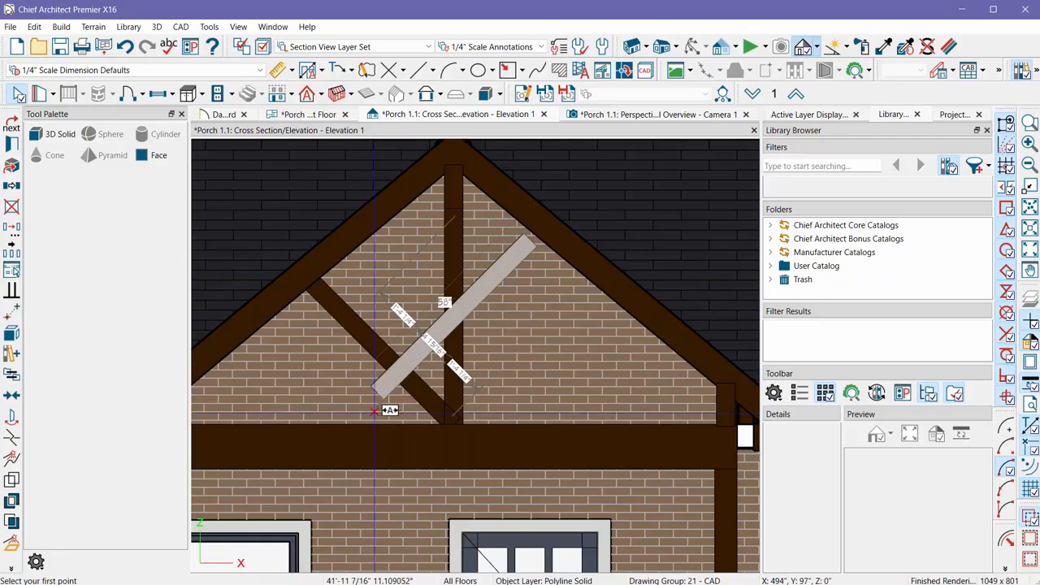
click(375, 404)
scroll(382, 411, up, 3)
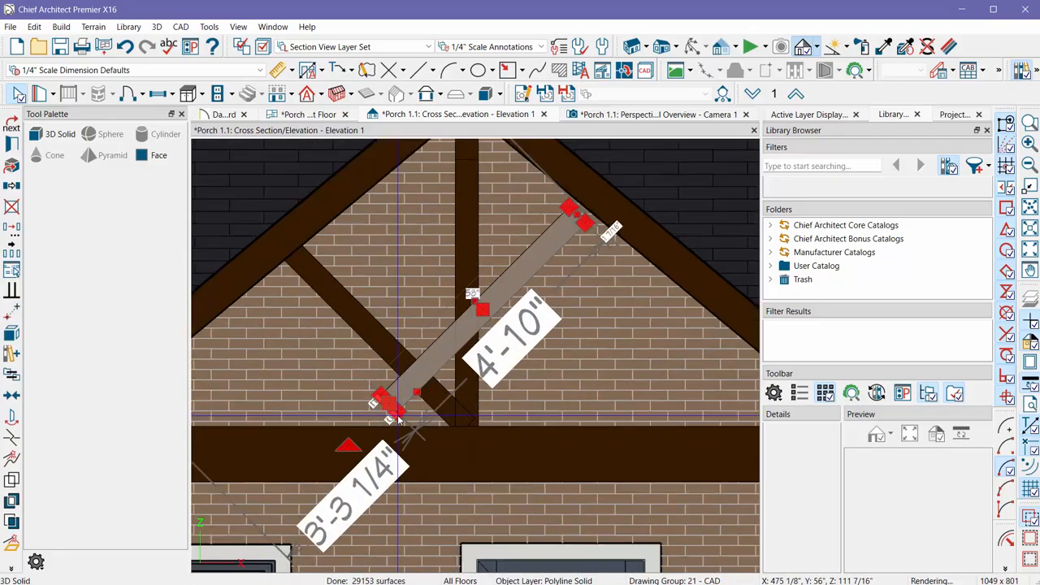
click(11, 313)
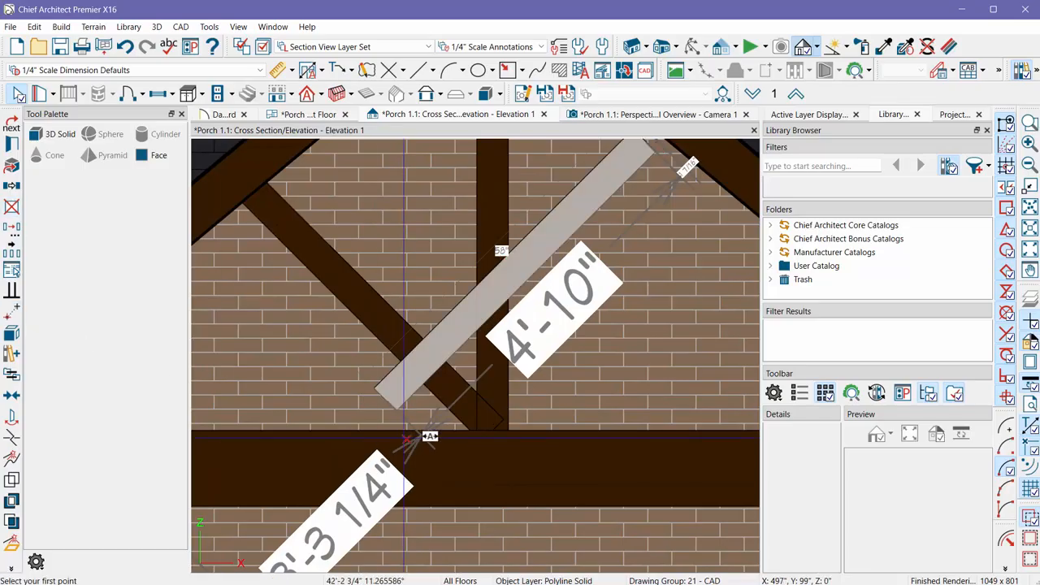
click(387, 402)
click(477, 430)
scroll(528, 366, down, 4)
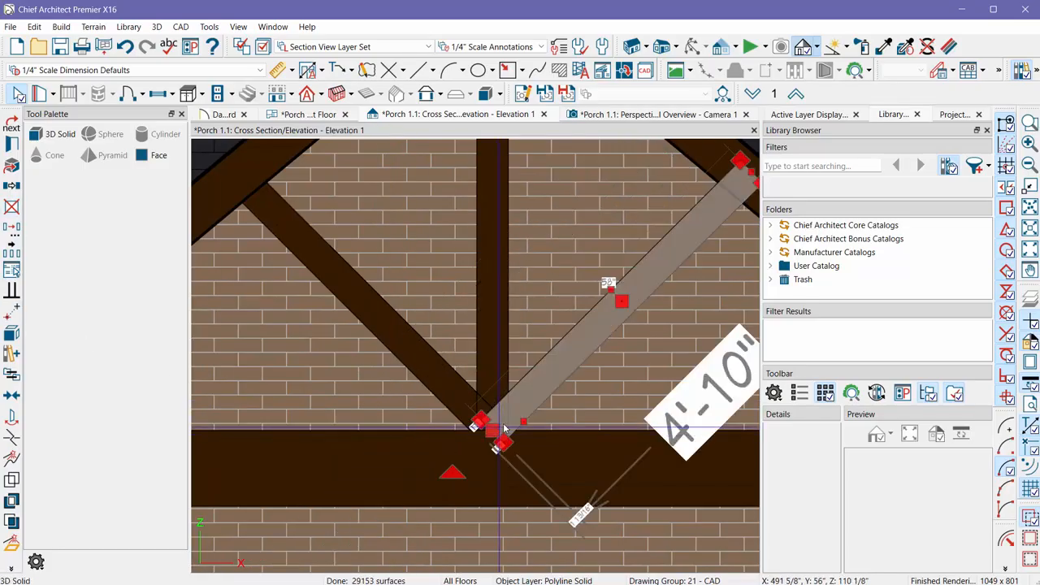
Union the center post and both diagonal braces into one solid without retaining the originals, and inspect the gable in the perspective overview
shift+click(501, 332)
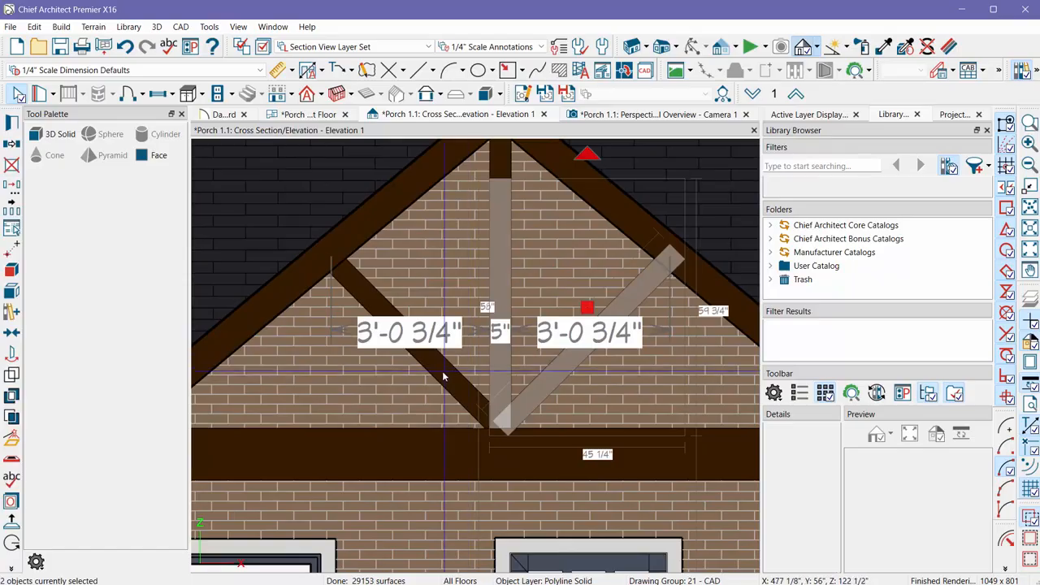
shift+click(443, 374)
click(11, 376)
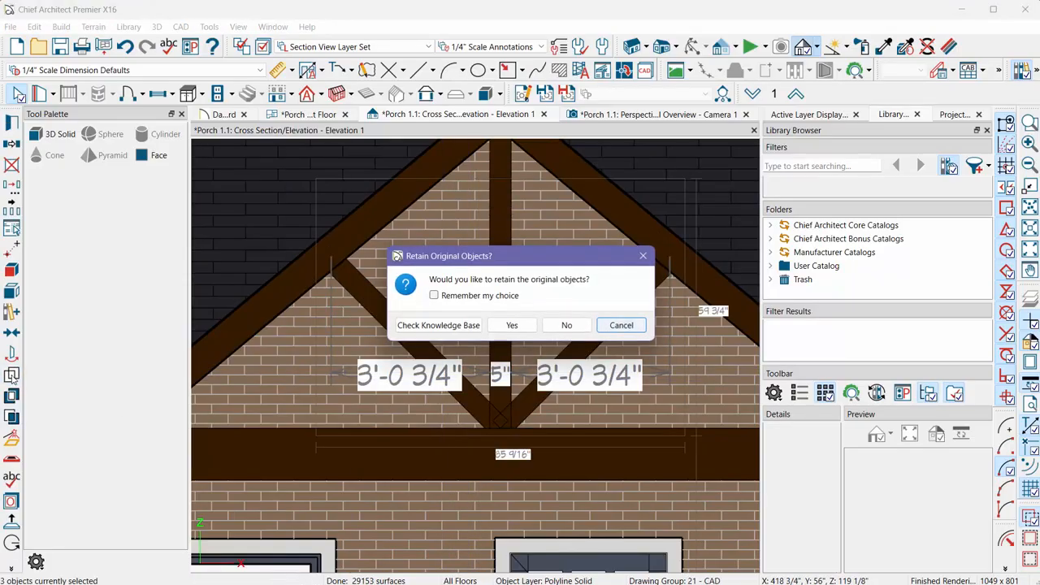
click(566, 326)
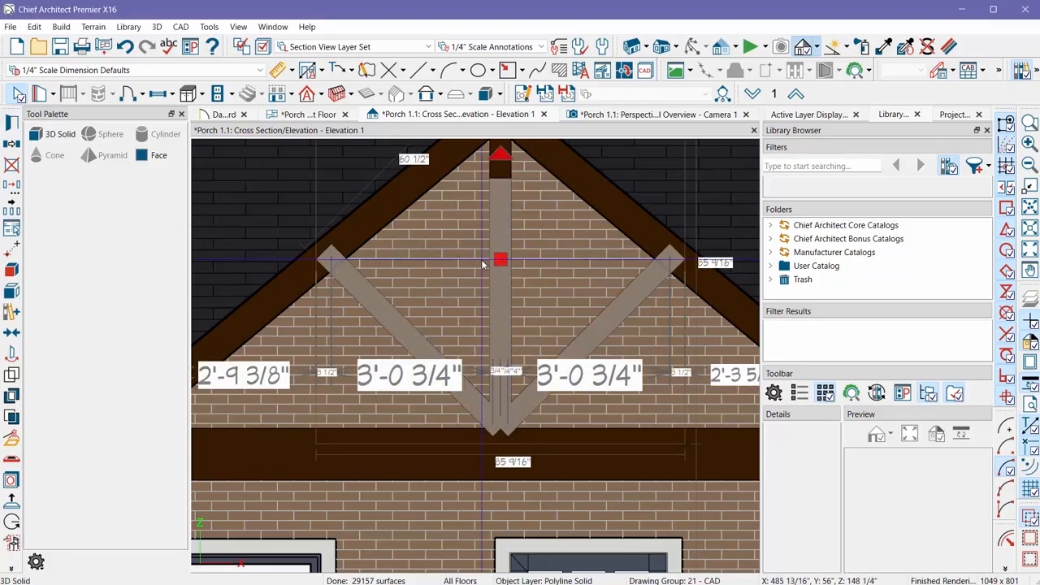
click(617, 115)
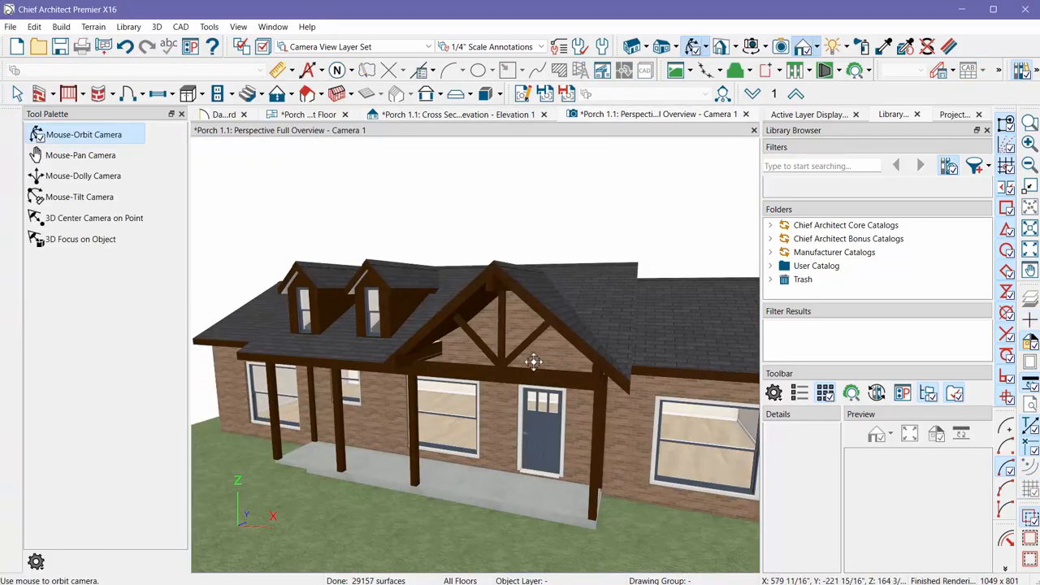
drag(534, 361, 564, 377)
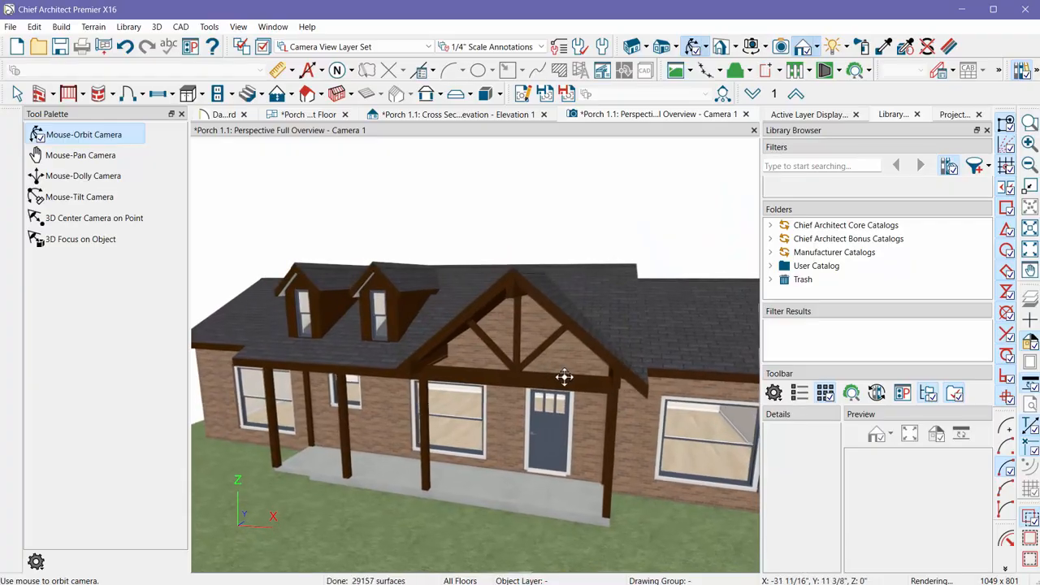